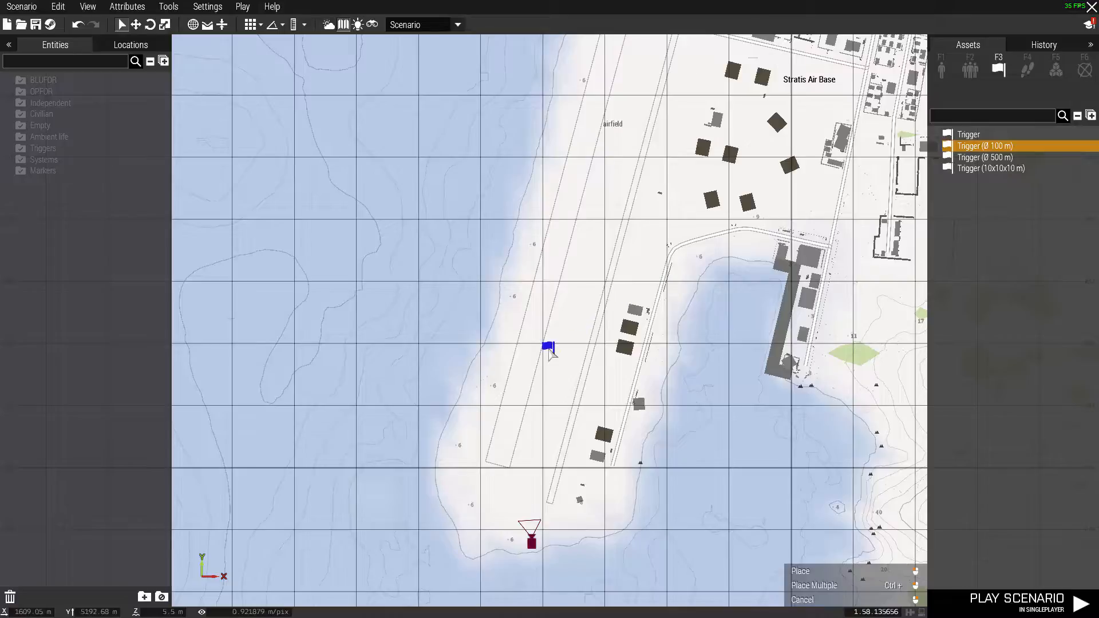
- Place a 100 m diameter trigger on the southern part of the Stratis airfield, between the runway lines
{"action": "left_click", "coordinate": [550, 349]}
{"action": "left_click", "coordinate": [595, 347]}
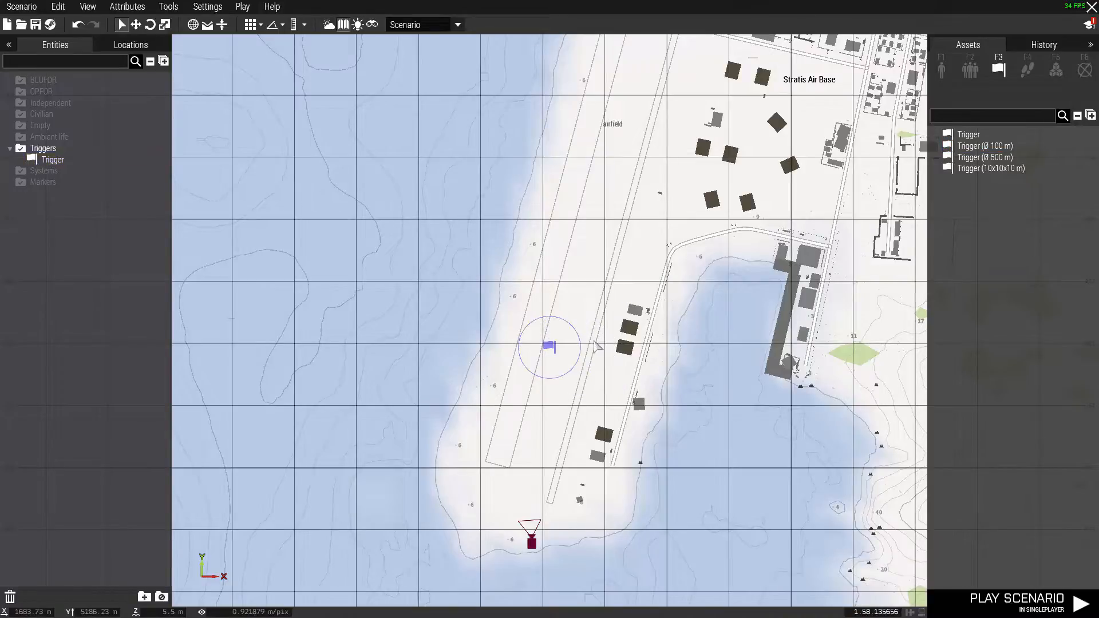
{"action": "left_click", "coordinate": [551, 350]}
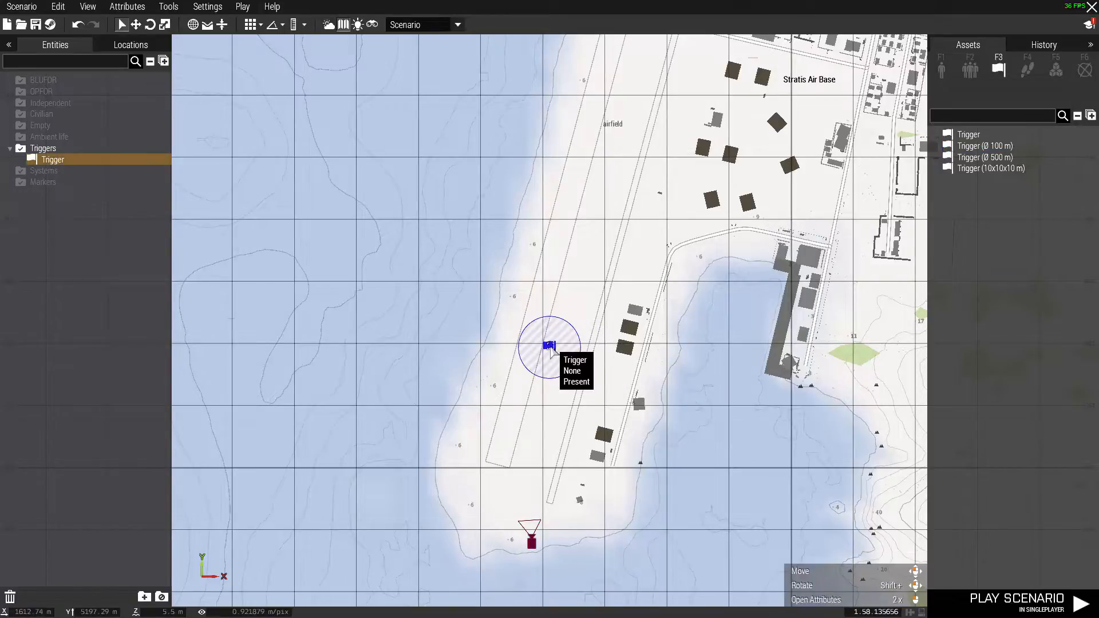
{"action": "right_click", "coordinate": [550, 349]}
{"action": "mouse_move", "coordinate": [618, 362]}
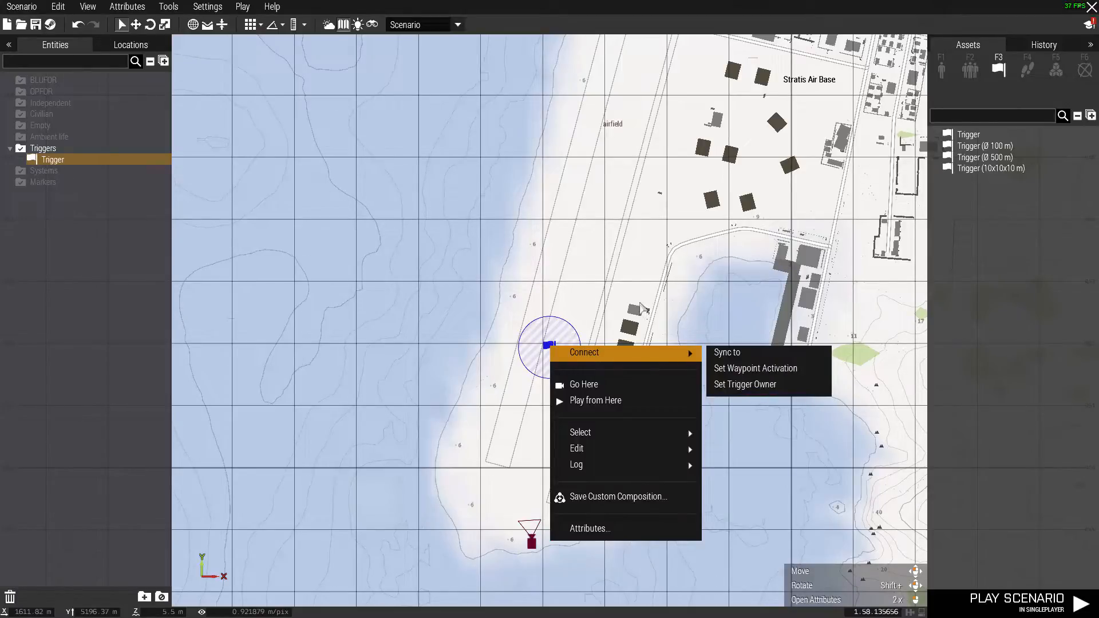
{"action": "key", "text": "Escape"}
- Open the trigger's attributes, look through the Type options and keep the type at None
{"action": "double_click", "coordinate": [549, 345]}
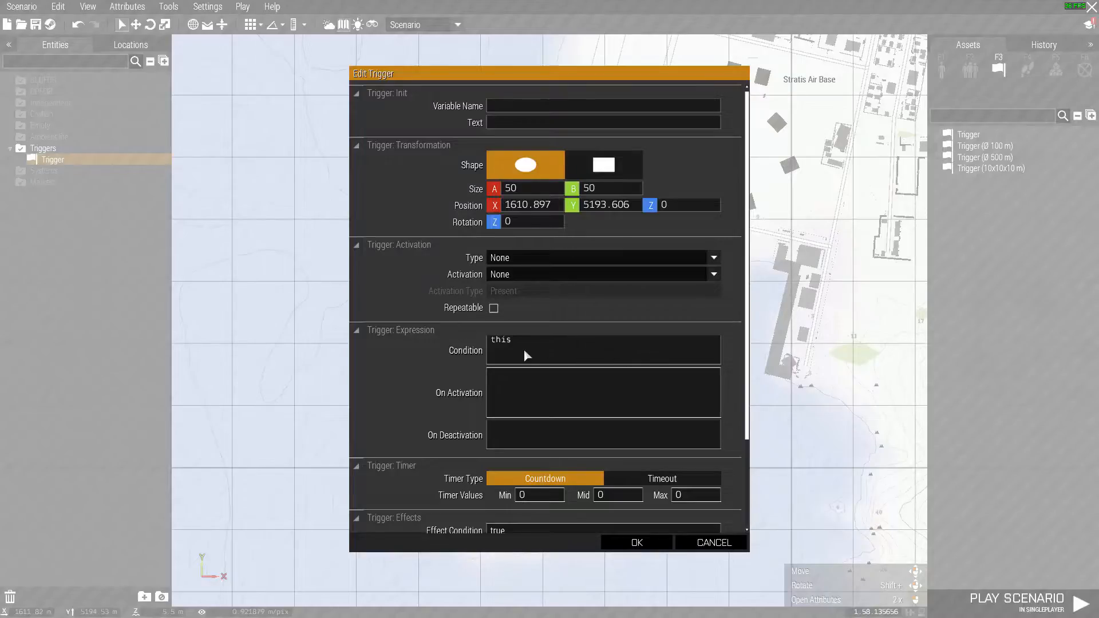
{"action": "left_click", "coordinate": [504, 255]}
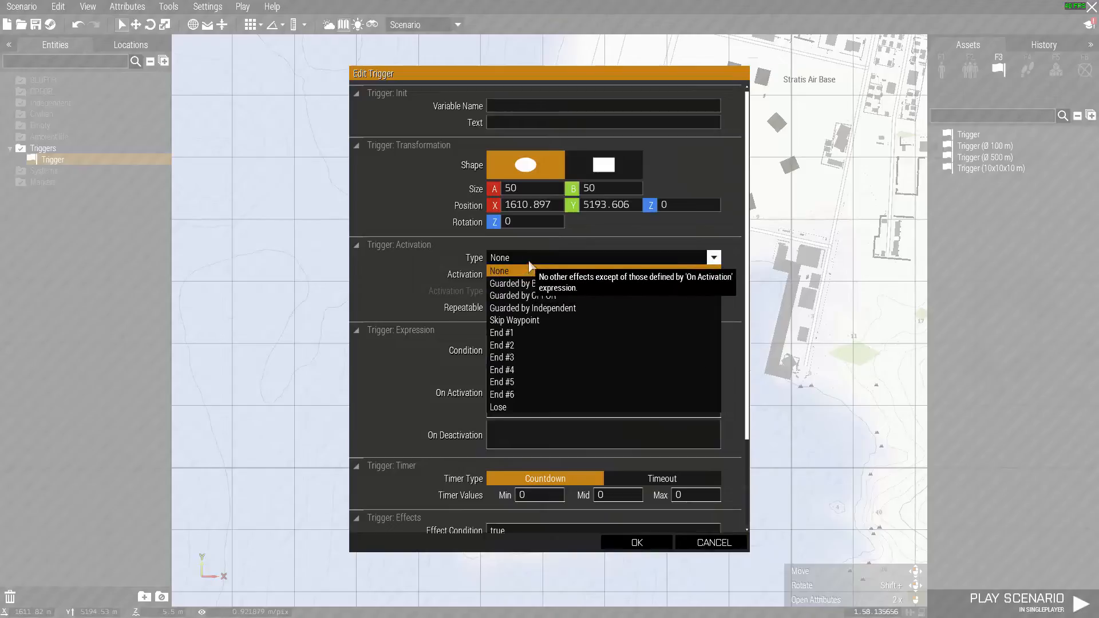
{"action": "left_click", "coordinate": [529, 261]}
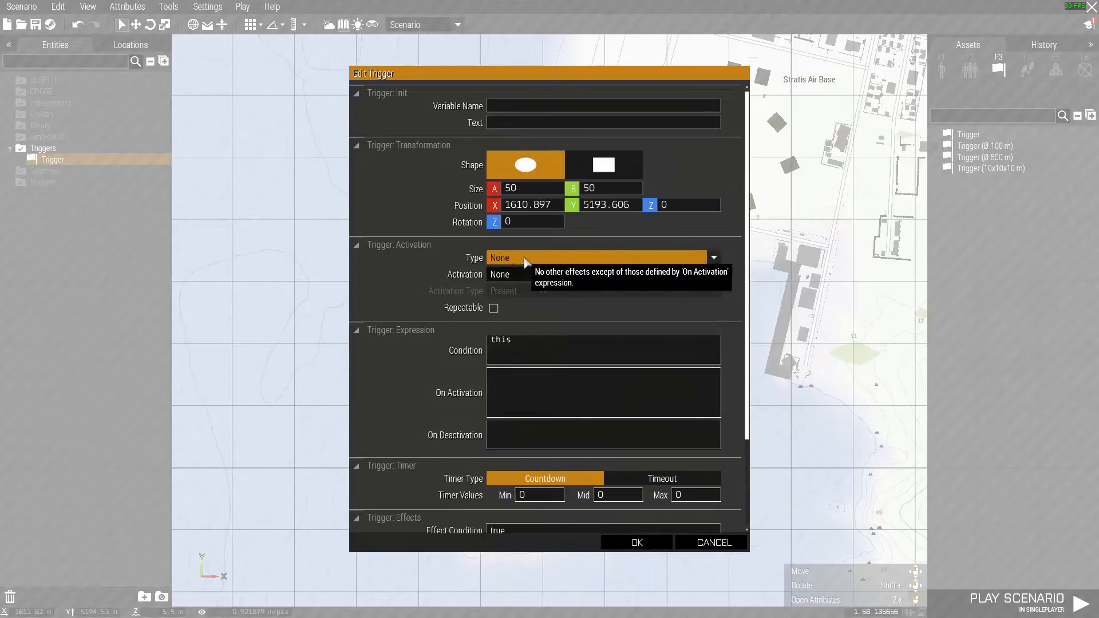
{"action": "left_click", "coordinate": [527, 259]}
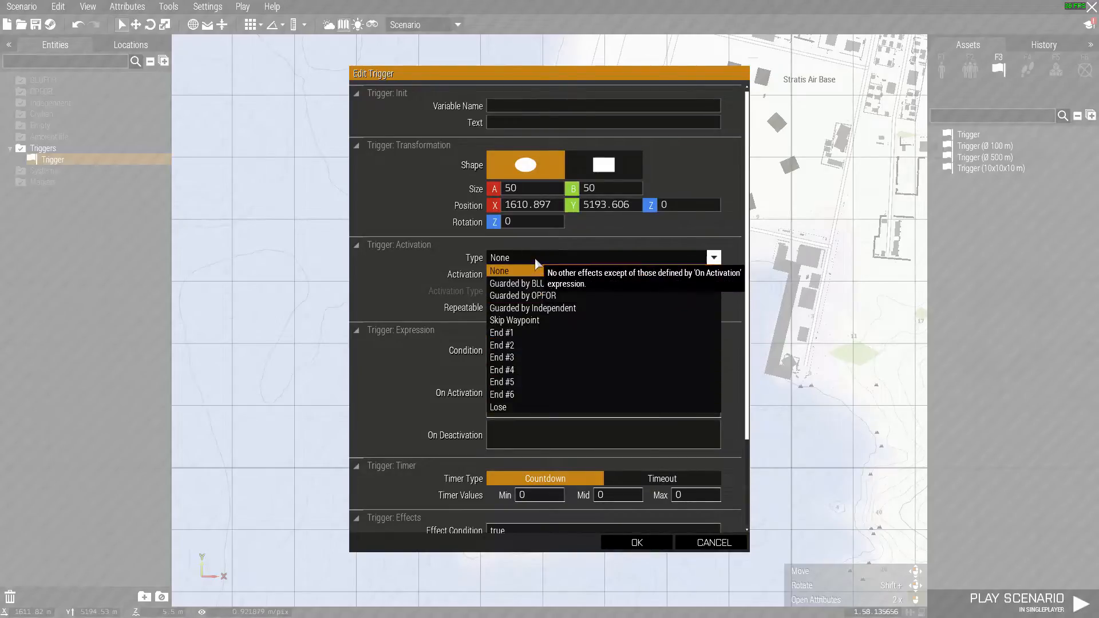
{"action": "left_click", "coordinate": [522, 271]}
- Look through the side, seized and radio activation options and set the trigger's activation to Anybody
{"action": "left_click", "coordinate": [522, 277]}
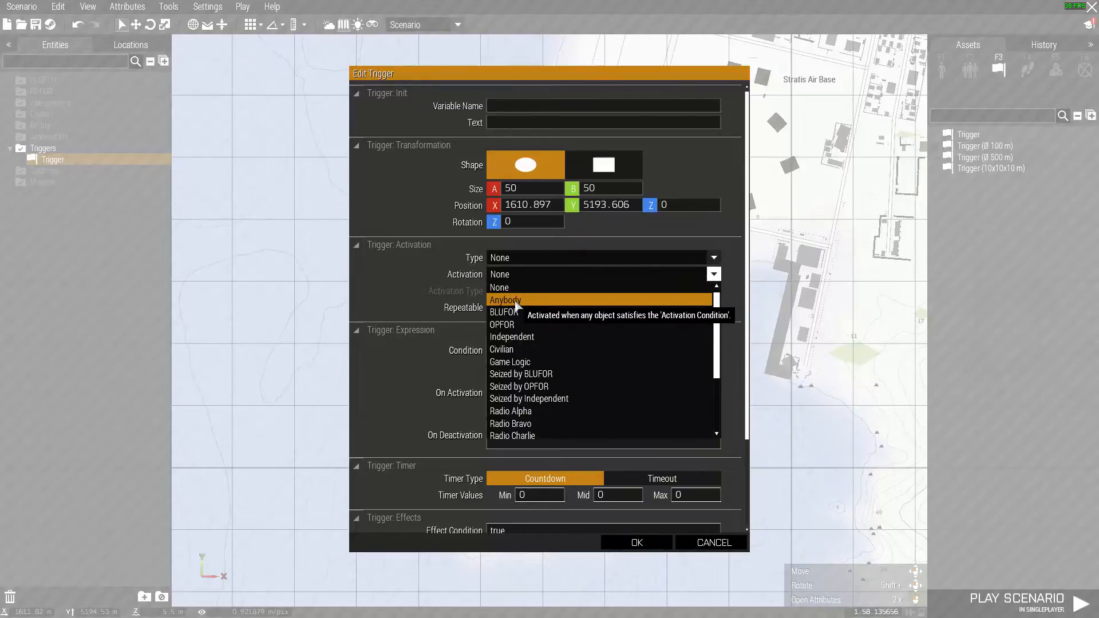
{"action": "scroll", "coordinate": [519, 312], "scroll_direction": "down", "scroll_amount": 1}
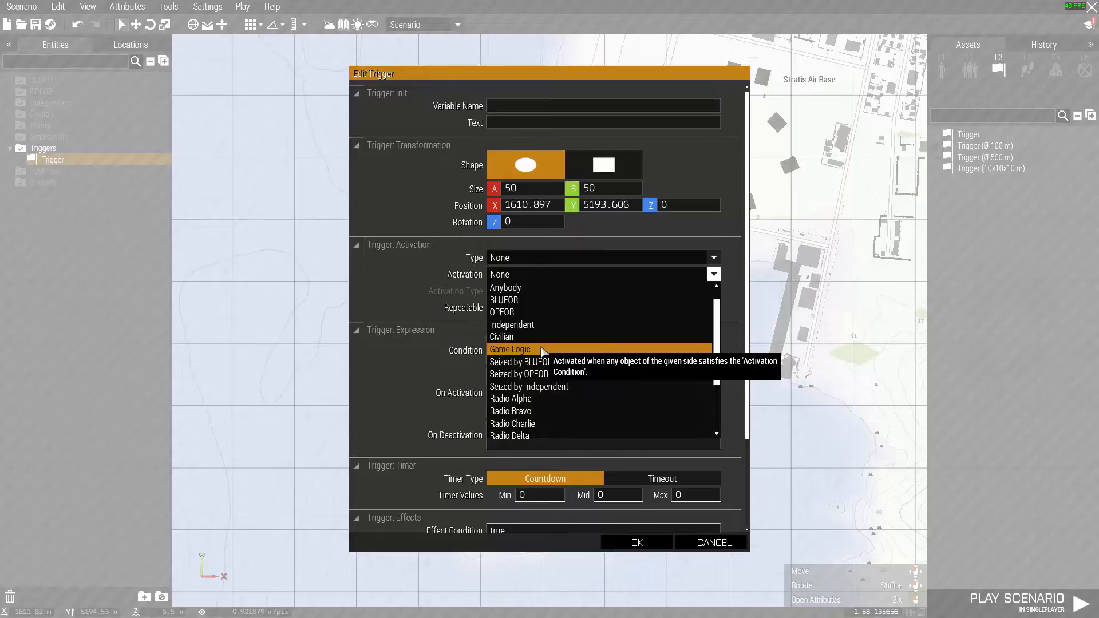
{"action": "scroll", "coordinate": [544, 355], "scroll_direction": "down", "scroll_amount": 1}
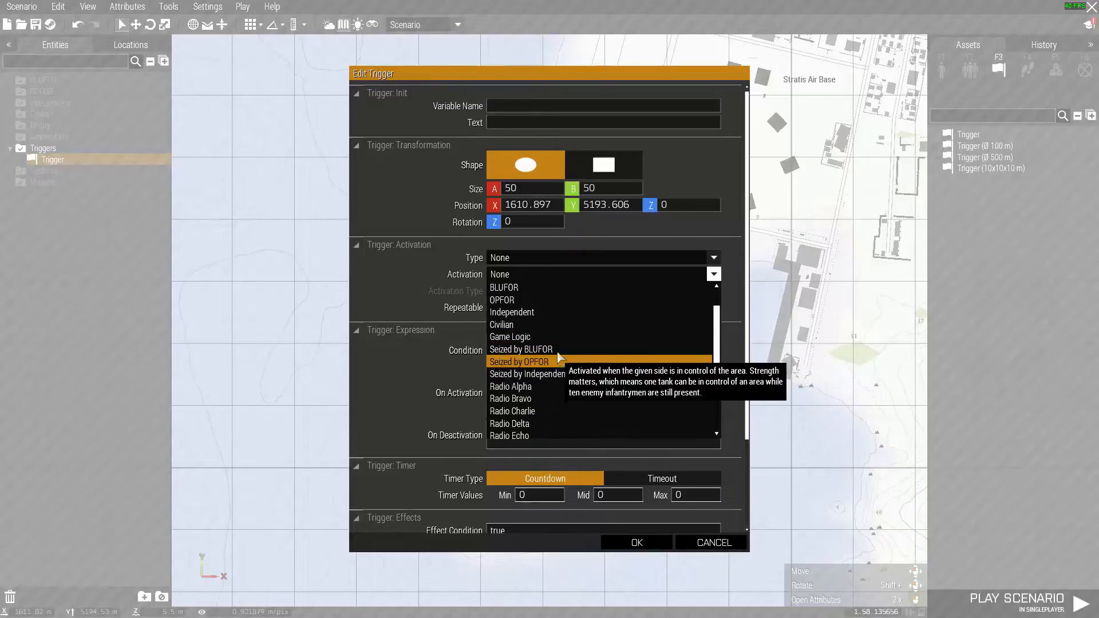
{"action": "scroll", "coordinate": [581, 356], "scroll_direction": "down", "scroll_amount": 8}
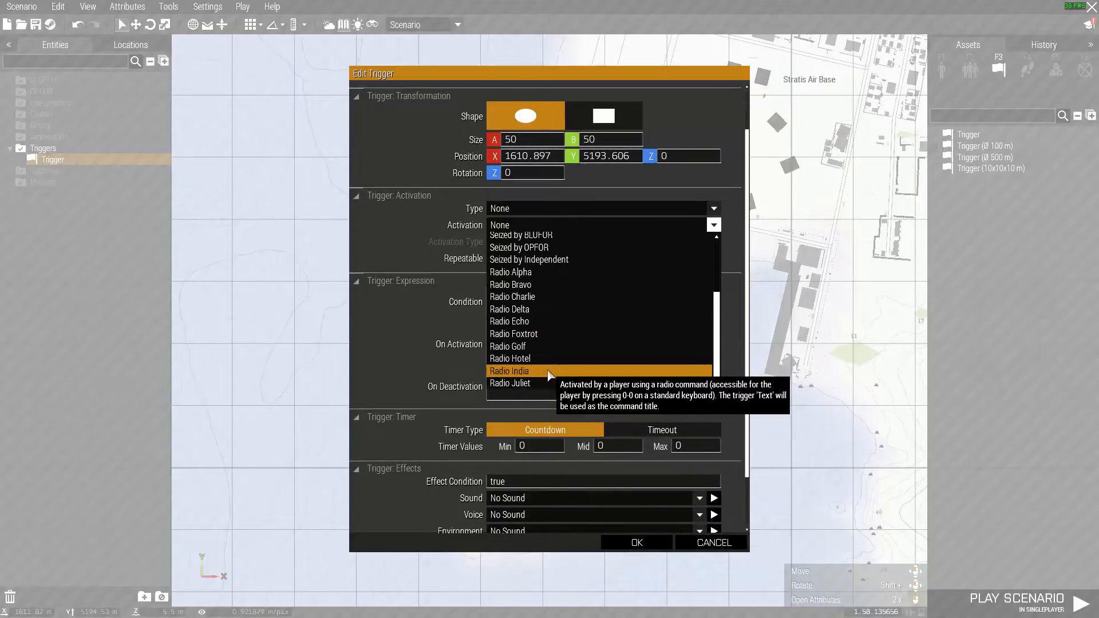
{"action": "left_click", "coordinate": [512, 273]}
{"action": "scroll", "coordinate": [501, 243], "scroll_direction": "up", "scroll_amount": 2}
{"action": "left_click", "coordinate": [522, 274]}
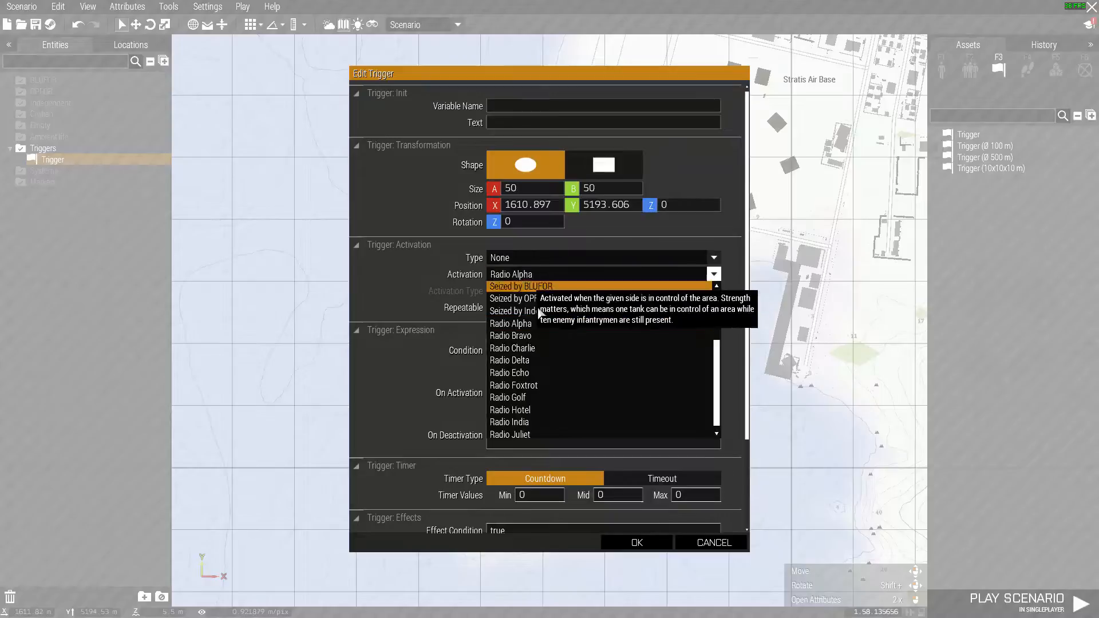
{"action": "scroll", "coordinate": [524, 309], "scroll_direction": "up", "scroll_amount": 5}
{"action": "left_click", "coordinate": [526, 299]}
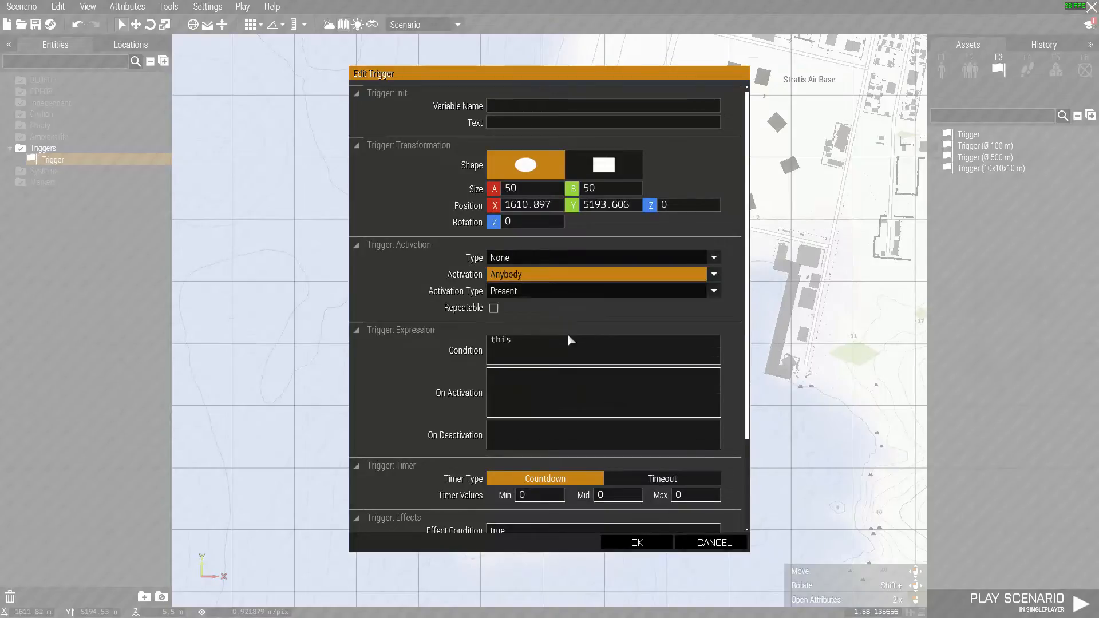
- Keep the activation type at Present with Repeatable off, review the expression, timer and effects settings, and apply the trigger attributes
{"action": "left_click", "coordinate": [517, 287]}
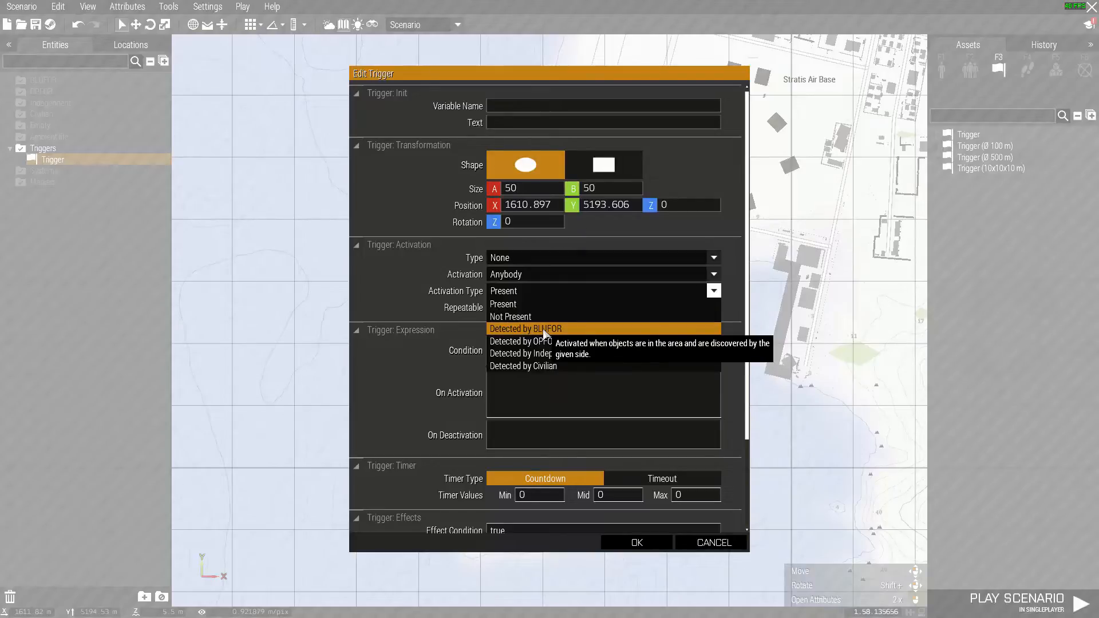
{"action": "left_click", "coordinate": [529, 304]}
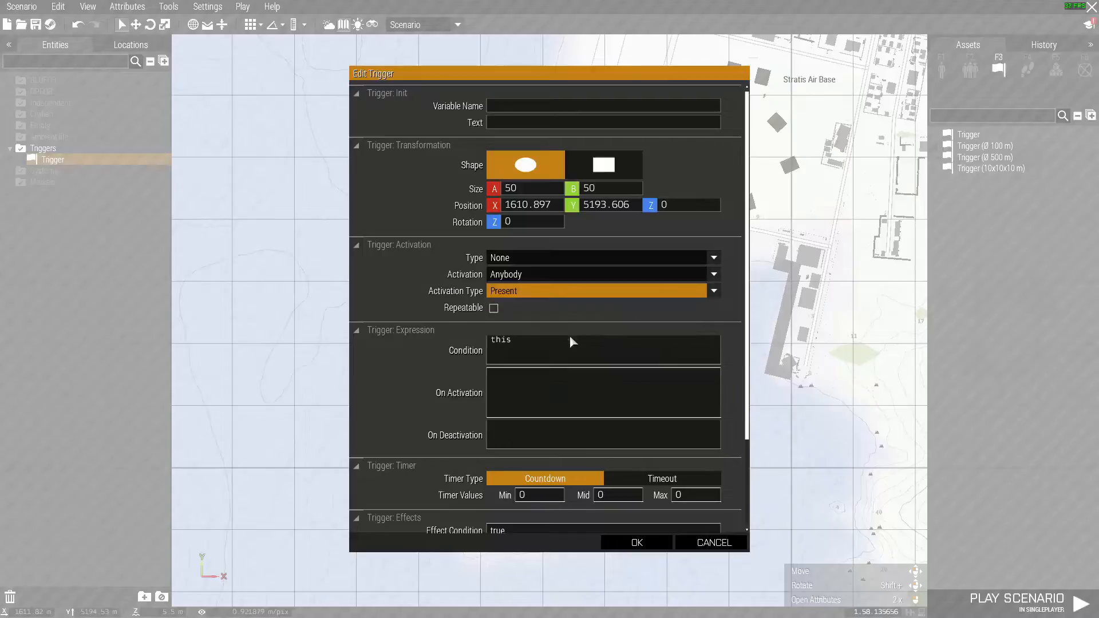
{"action": "left_click", "coordinate": [493, 309]}
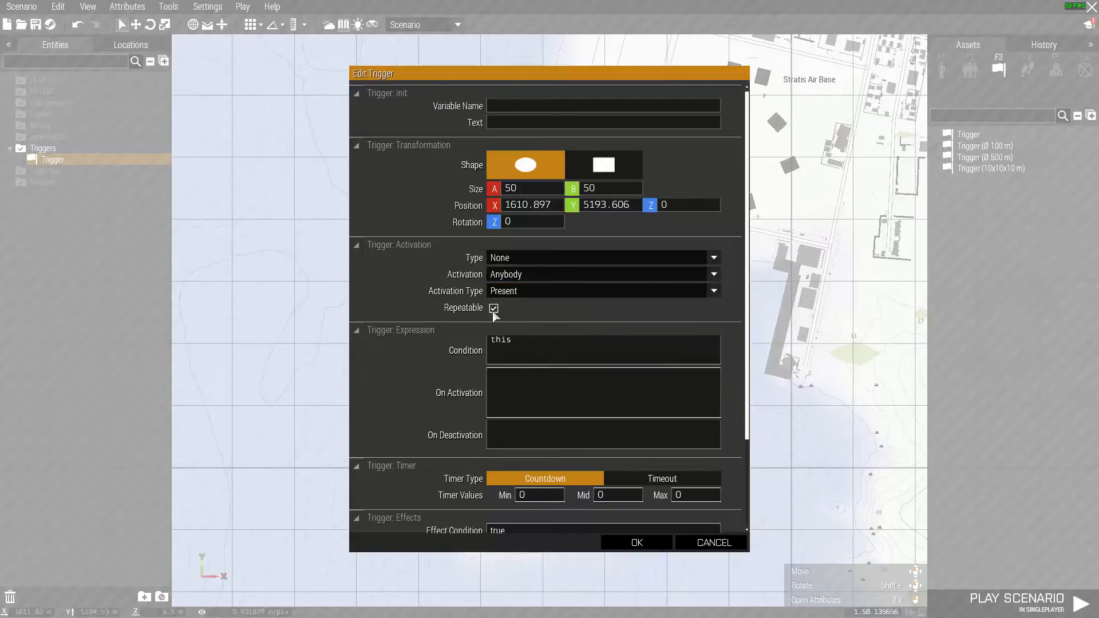
{"action": "scroll", "coordinate": [504, 389], "scroll_direction": "down", "scroll_amount": 1}
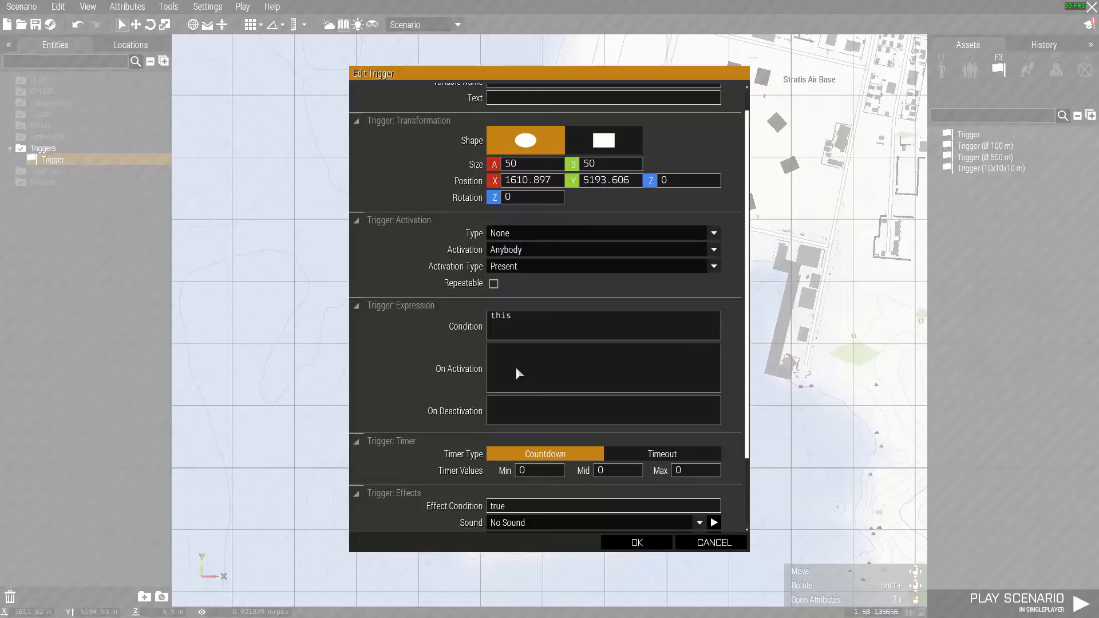
{"action": "scroll", "coordinate": [518, 363], "scroll_direction": "down", "scroll_amount": 3}
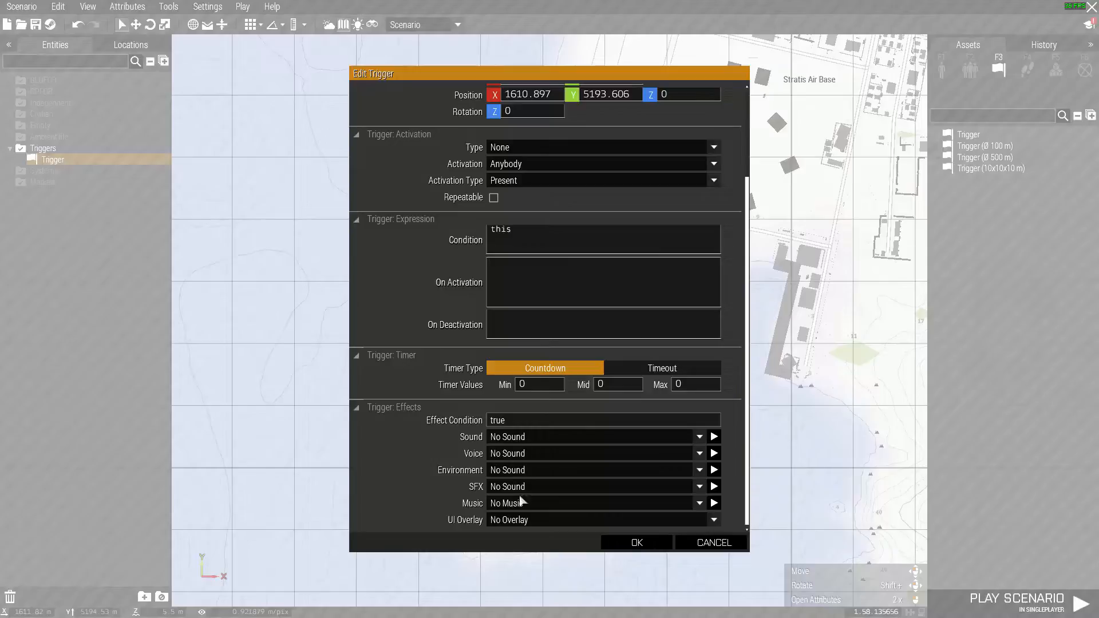
{"action": "left_click", "coordinate": [635, 543]}
{"action": "left_click", "coordinate": [538, 402]}
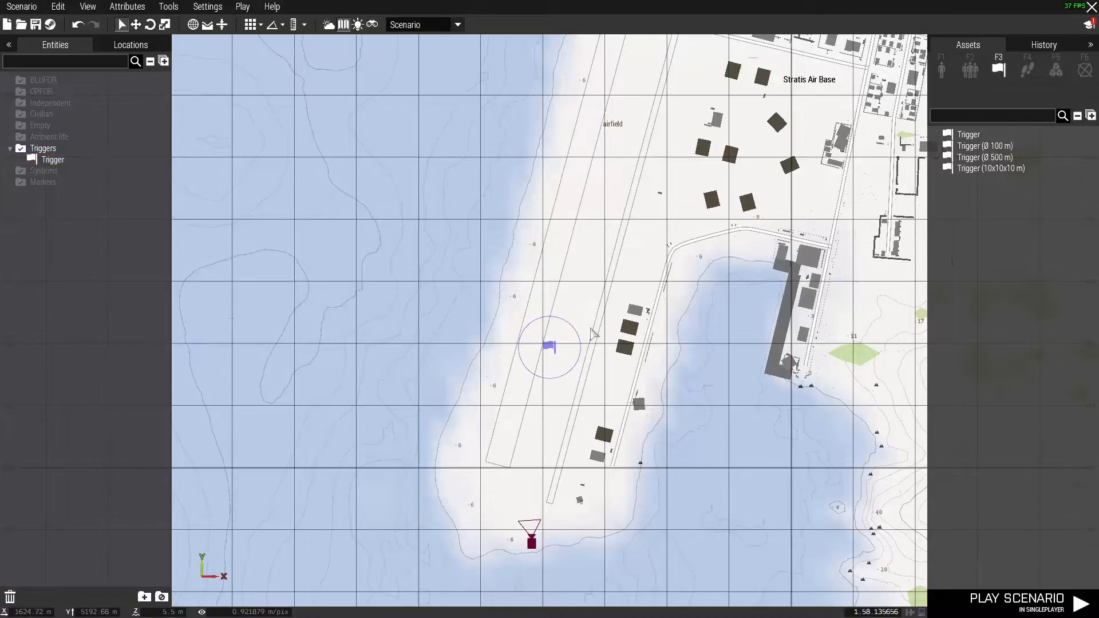
- Move the trigger slightly north along the airfield
{"action": "key", "text": "w+d"}
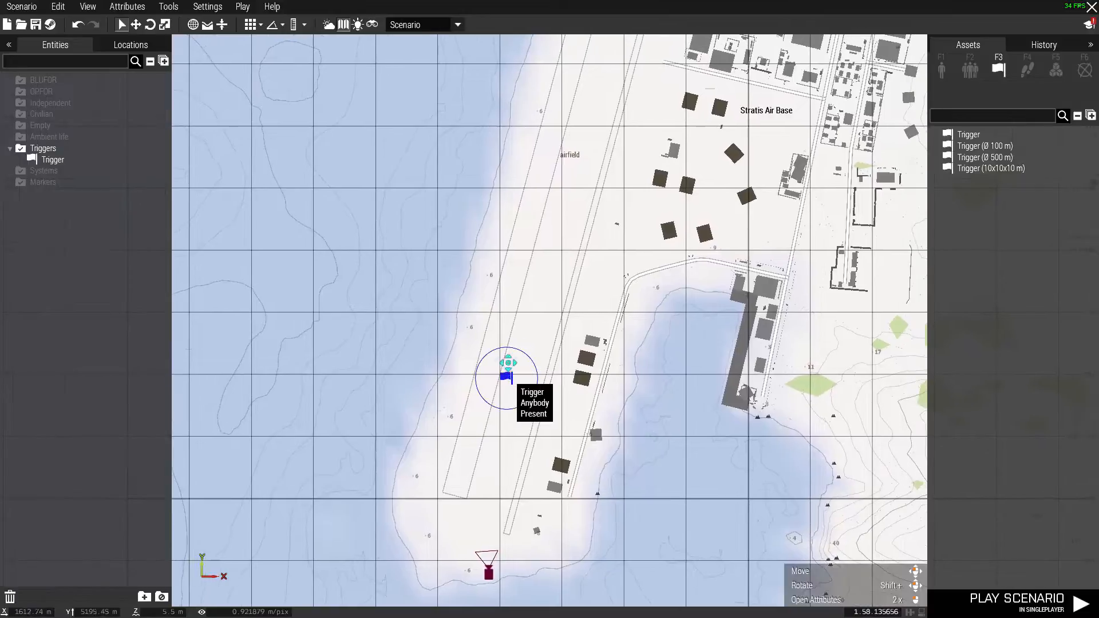
{"action": "left_click_drag", "start_coordinate": [511, 384], "coordinate": [504, 352]}
{"action": "left_click", "coordinate": [538, 375]}
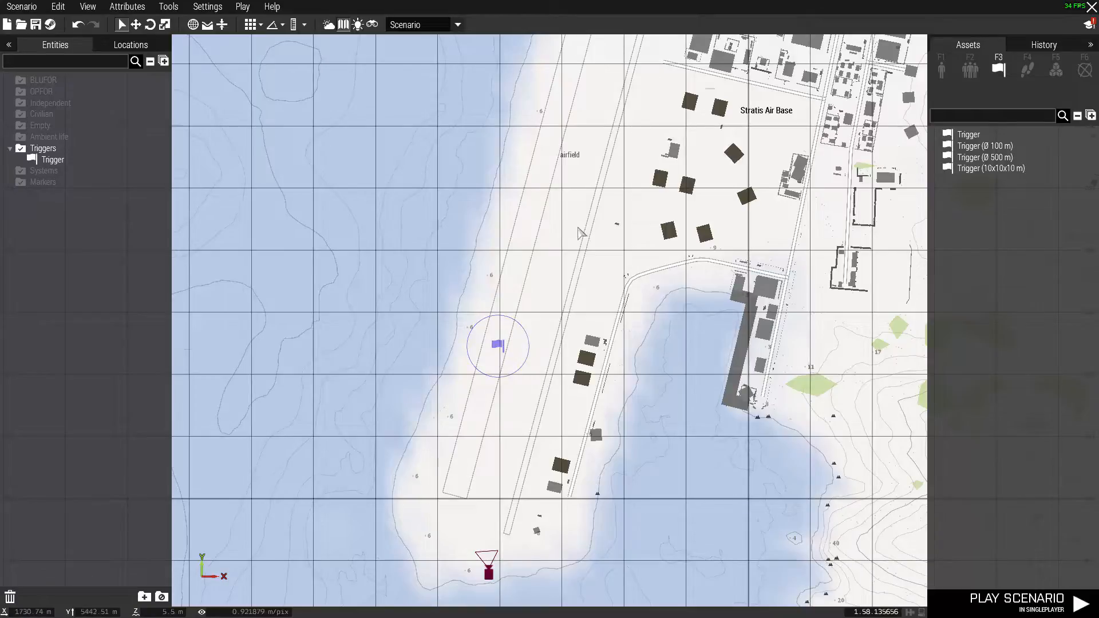
- Place a BLUFOR NATO Gunner (GMG) on the airfield northeast of the trigger
{"action": "key", "text": "F1"}
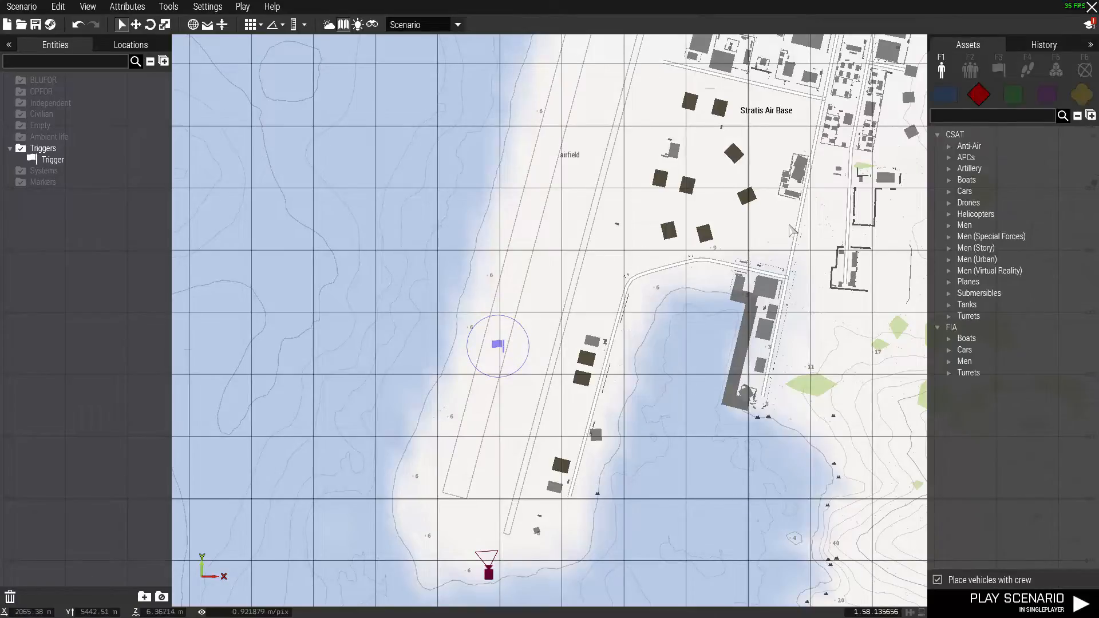
{"action": "left_click", "coordinate": [945, 94]}
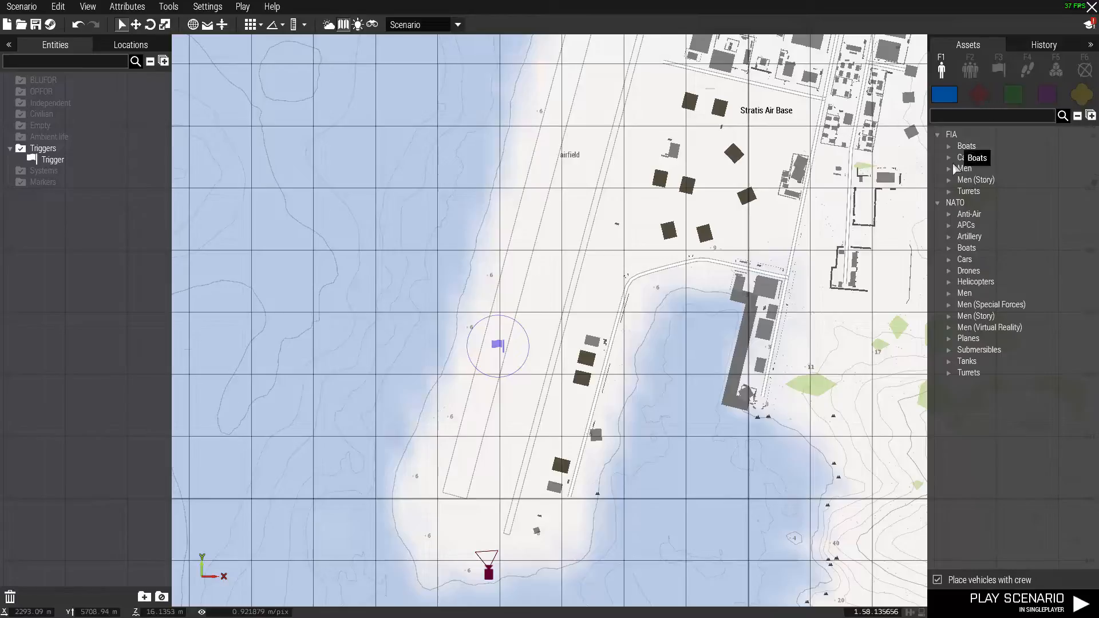
{"action": "left_click", "coordinate": [950, 294]}
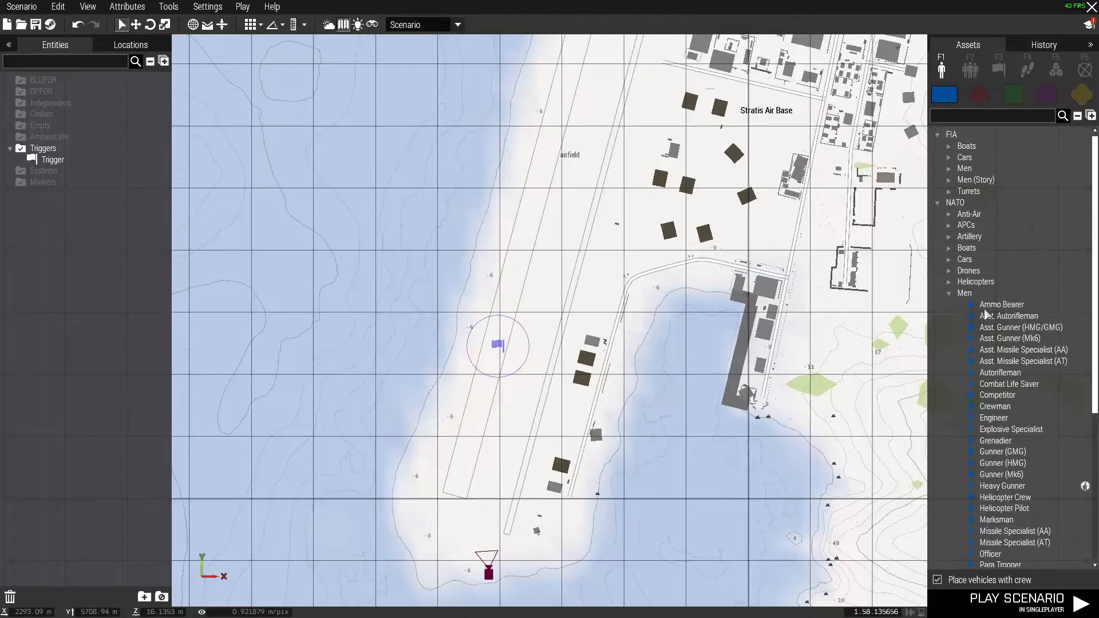
{"action": "left_click", "coordinate": [1003, 453]}
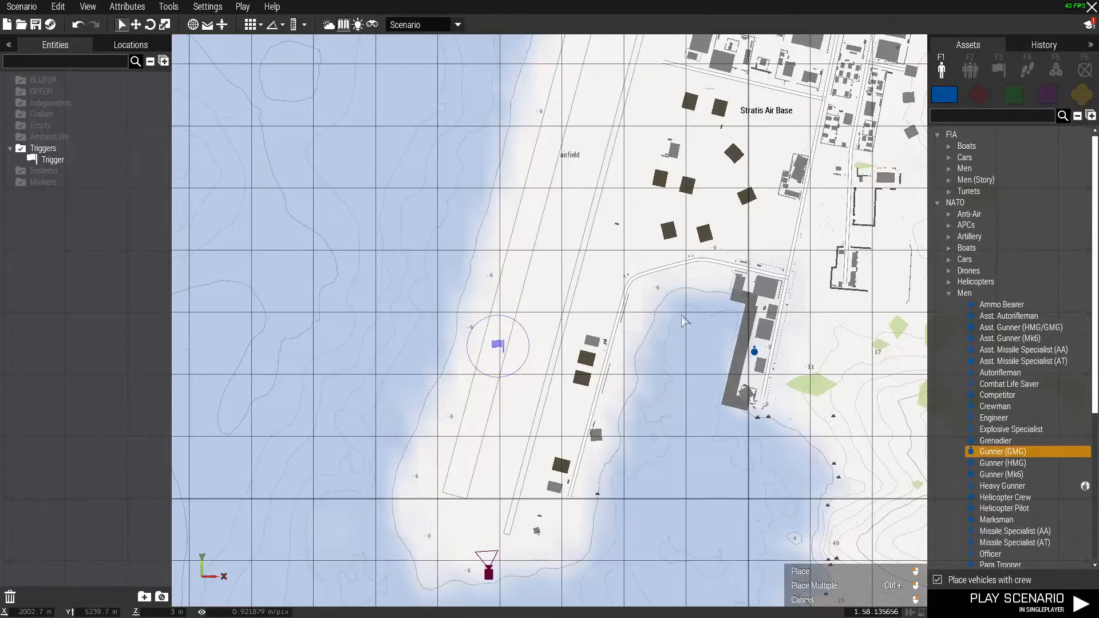
{"action": "left_click", "coordinate": [560, 312]}
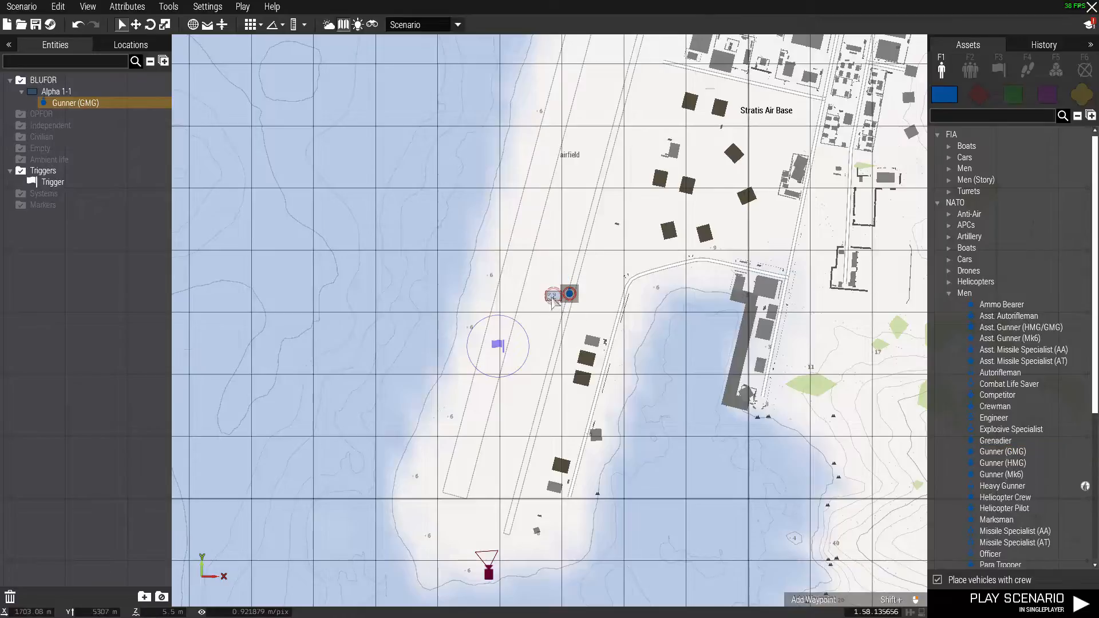
{"action": "right_click", "coordinate": [556, 308]}
{"action": "scroll", "coordinate": [556, 308], "scroll_direction": "up", "scroll_amount": 3}
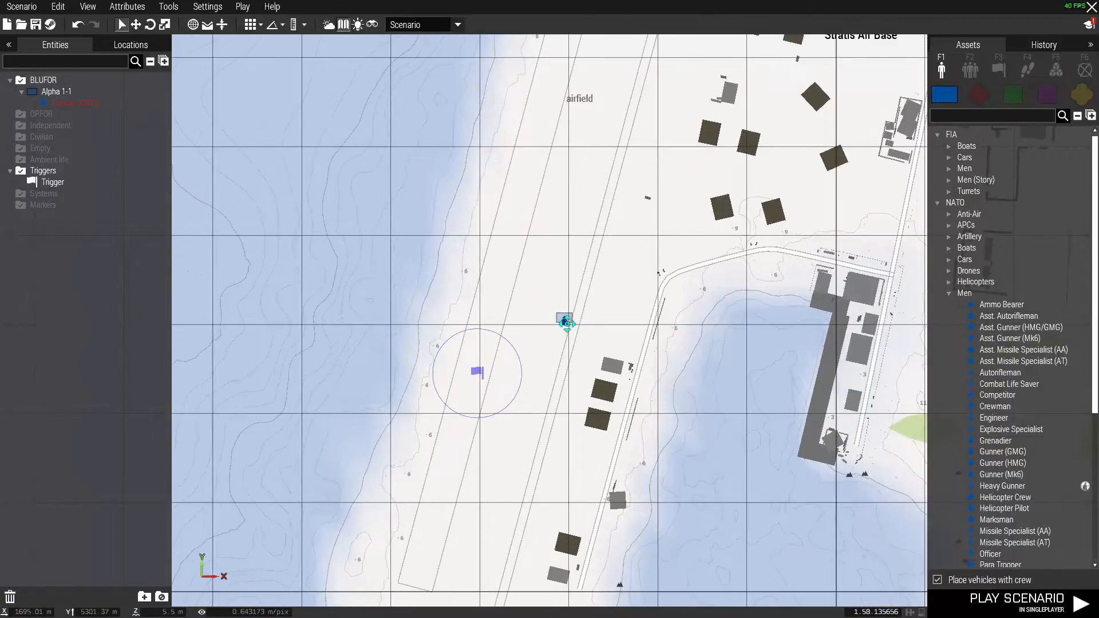
{"action": "left_click", "coordinate": [556, 306]}
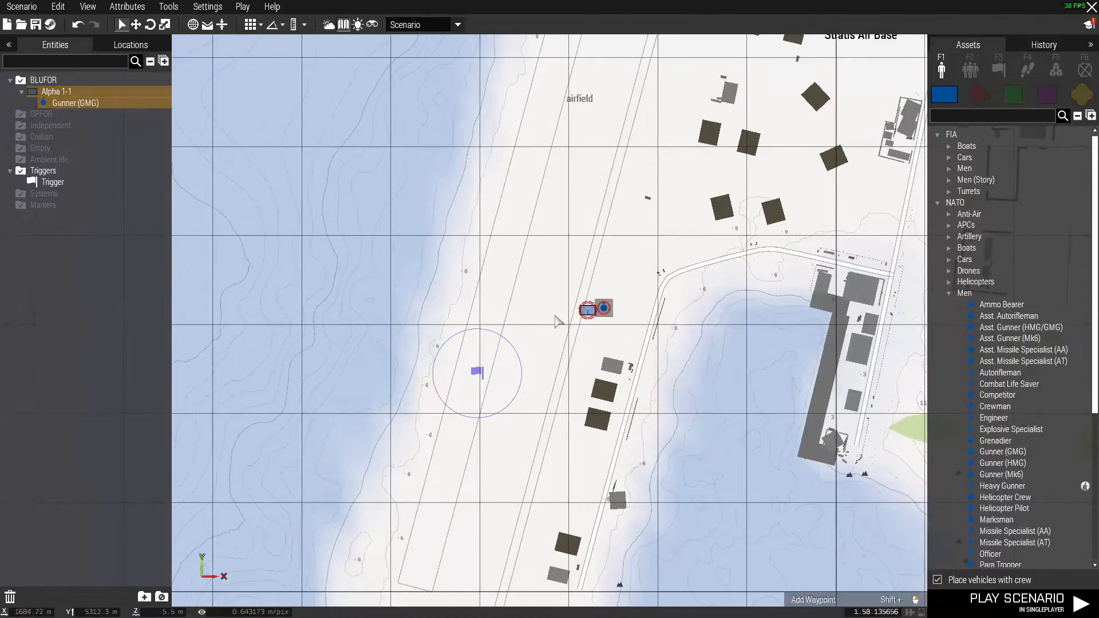
{"action": "left_click", "coordinate": [541, 344]}
- Move the trigger just west of the gunner and set its size to 10 by 10
{"action": "left_click_drag", "start_coordinate": [477, 373], "coordinate": [536, 302]}
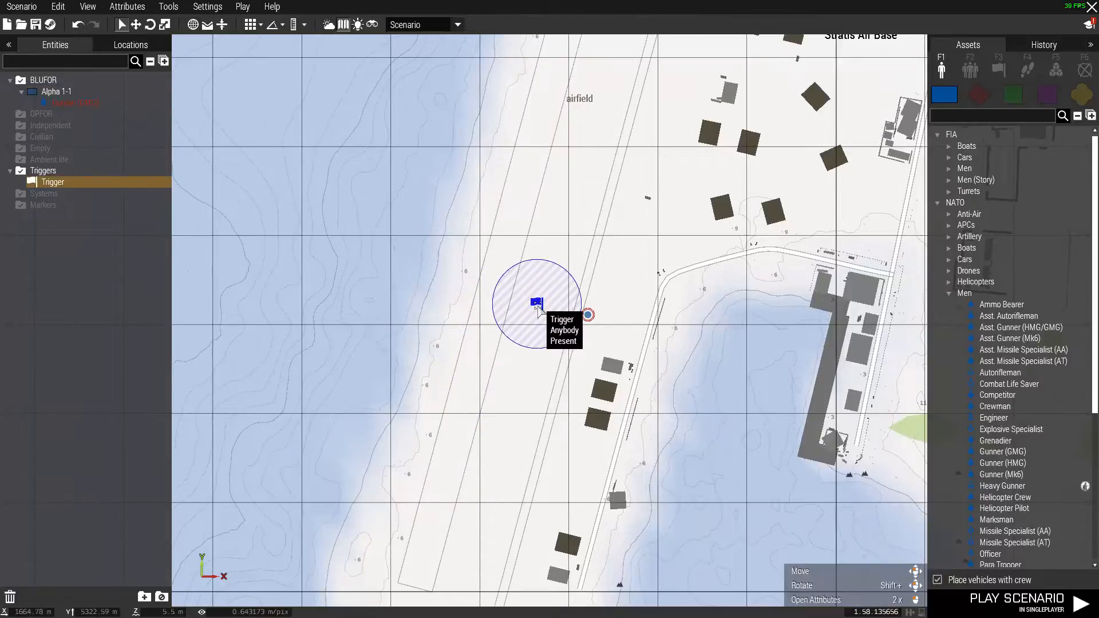
{"action": "double_click", "coordinate": [537, 303]}
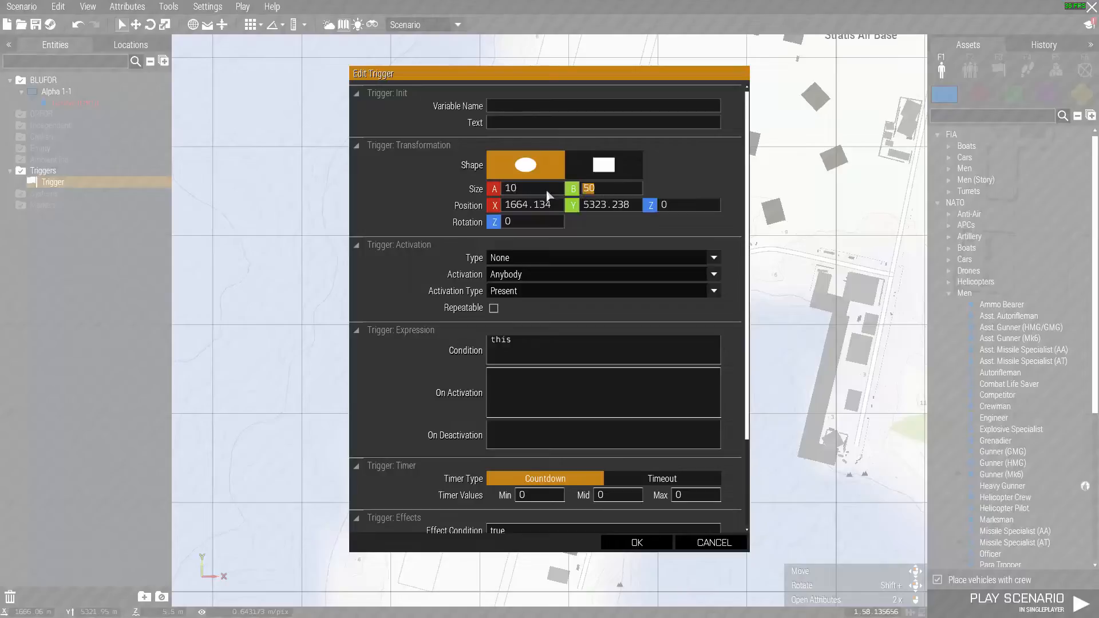
{"action": "type", "text": "10"}
{"action": "left_click", "coordinate": [644, 544]}
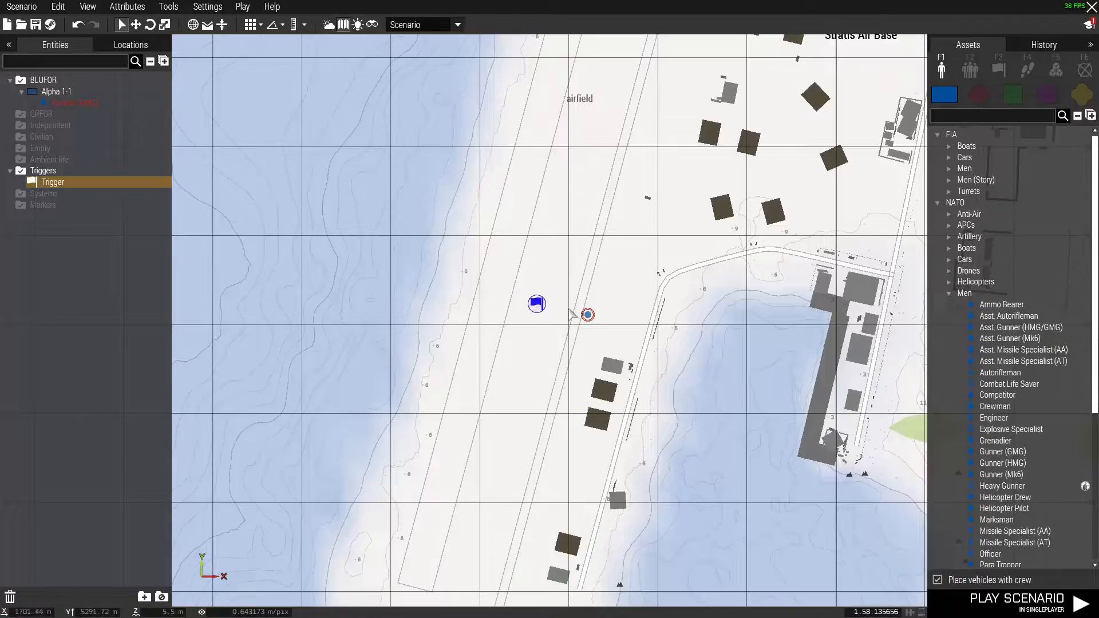
- Place a Standard Military Dot marker at the centre of the trigger
{"action": "scroll", "coordinate": [609, 252], "scroll_direction": "up", "scroll_amount": 6}
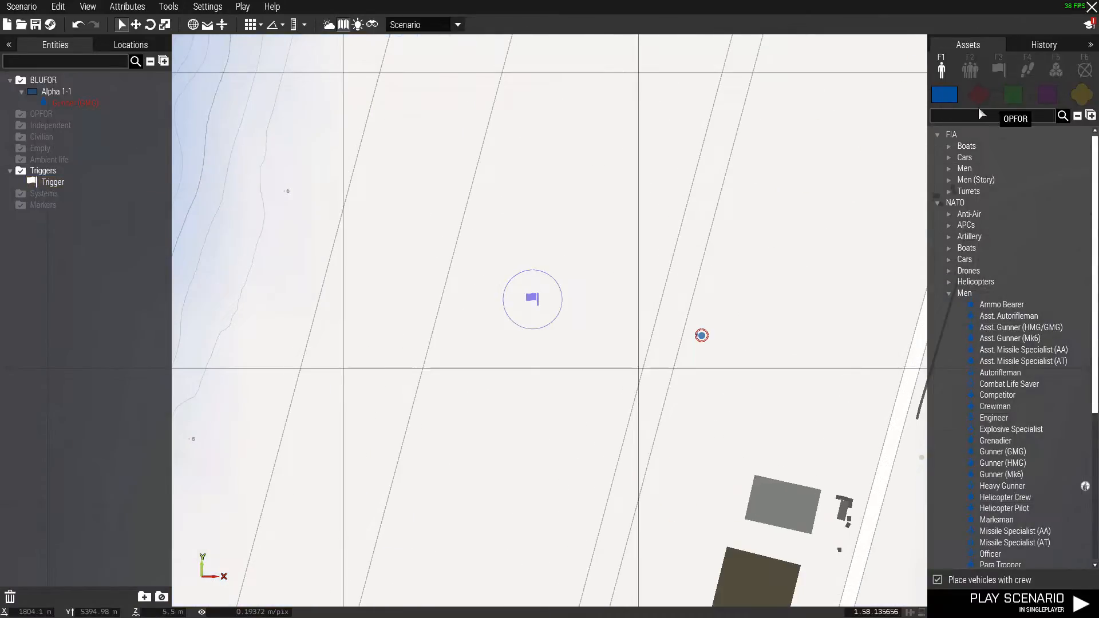
{"action": "left_click", "coordinate": [1084, 65]}
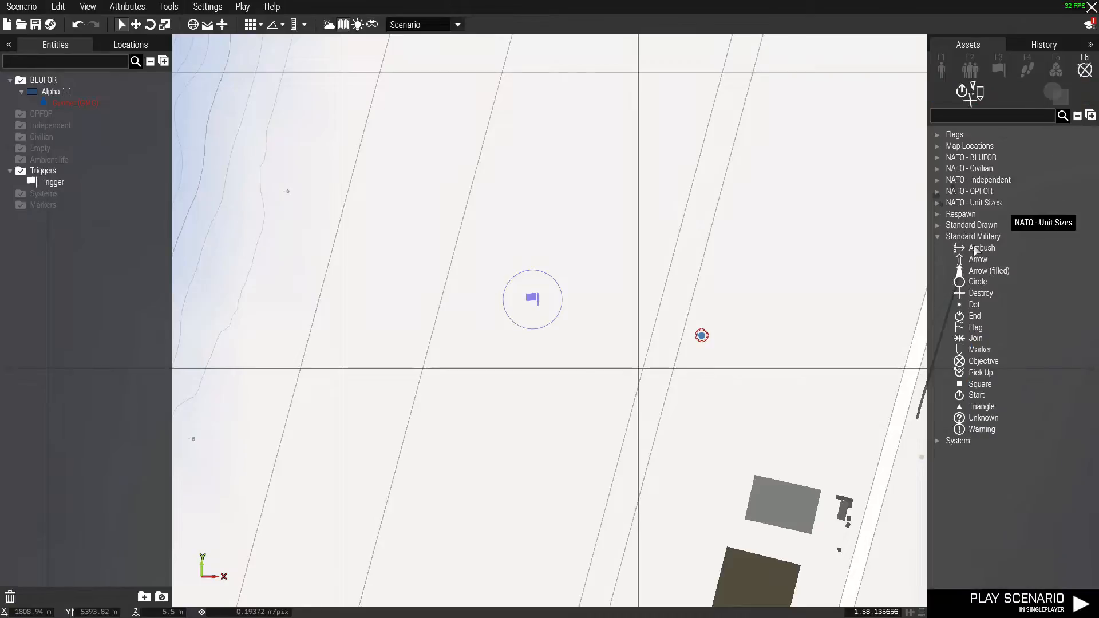
{"action": "left_click", "coordinate": [970, 306]}
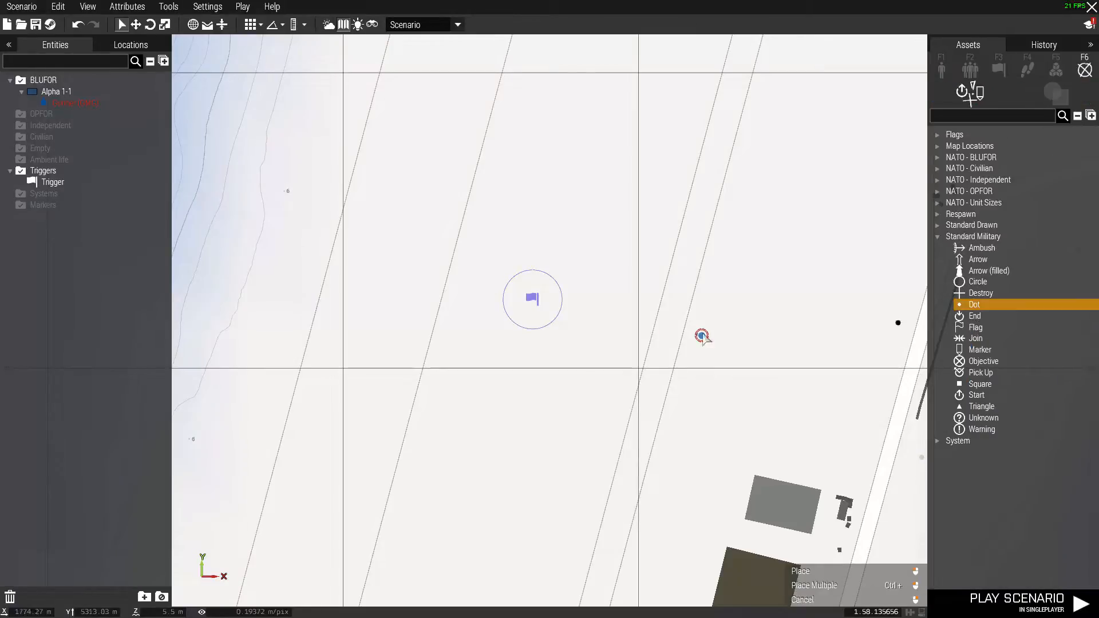
{"action": "left_click", "coordinate": [533, 299]}
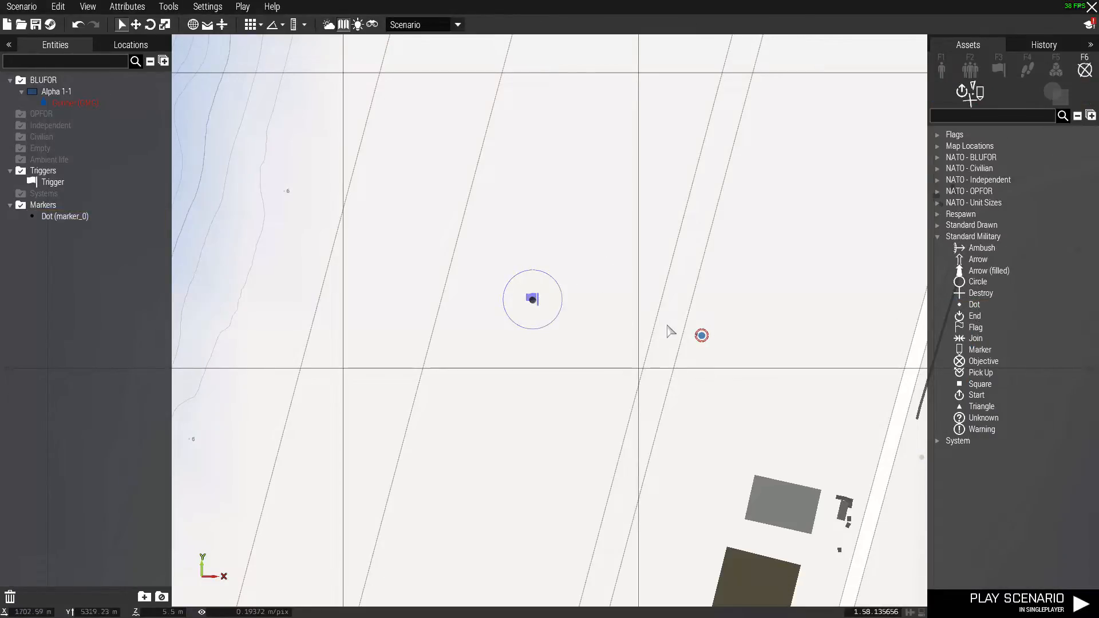
{"action": "left_click", "coordinate": [535, 296]}
{"action": "scroll", "coordinate": [793, 121], "scroll_direction": "down", "scroll_amount": 3}
{"action": "left_click_drag", "start_coordinate": [682, 186], "coordinate": [600, 247]}
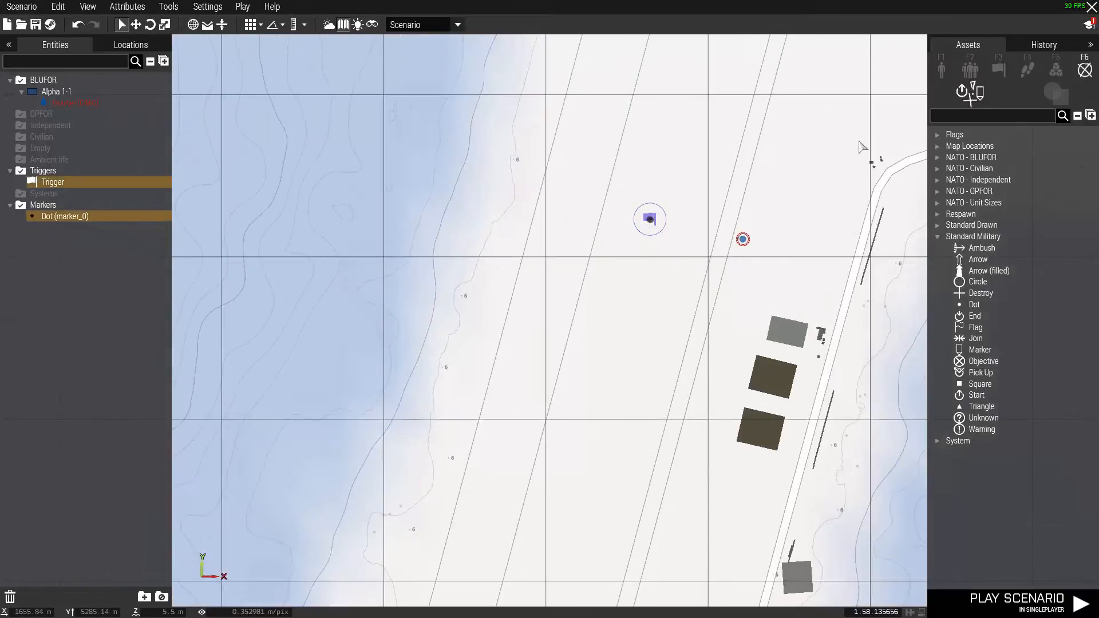
{"action": "left_click", "coordinate": [860, 143]}
- Place an empty BLUFOR NATO MH-9 Hummingbird helicopter on the airfield strip southwest of the trigger
{"action": "left_click", "coordinate": [966, 77]}
{"action": "left_click", "coordinate": [940, 75]}
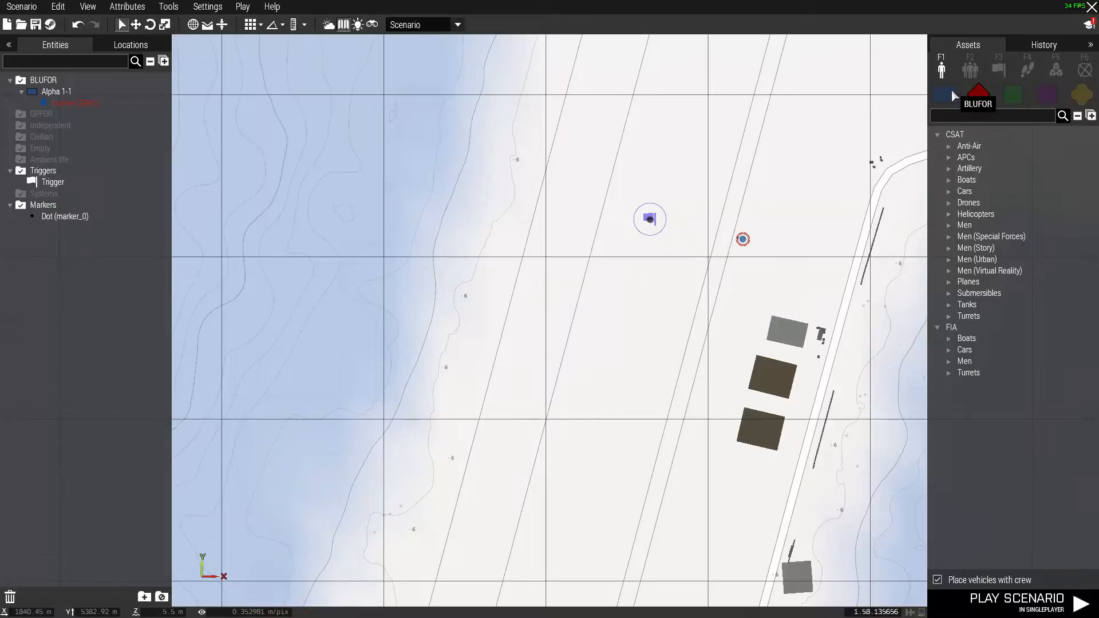
{"action": "left_click", "coordinate": [952, 95]}
{"action": "left_click", "coordinate": [950, 292]}
{"action": "key", "text": "a"}
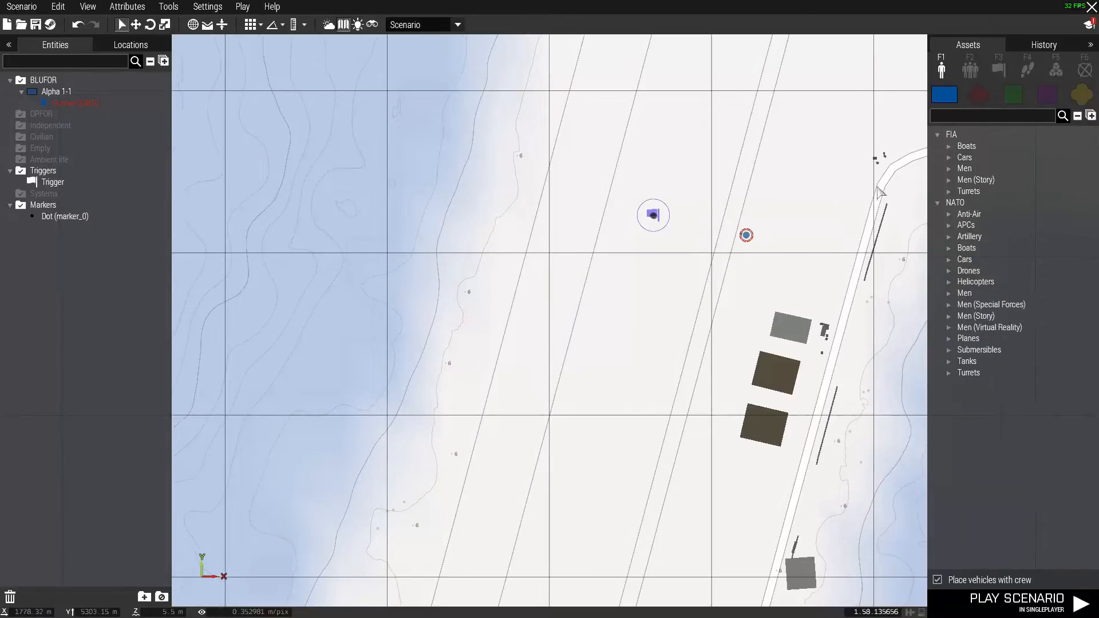
{"action": "key", "text": "s"}
{"action": "left_click", "coordinate": [949, 281]}
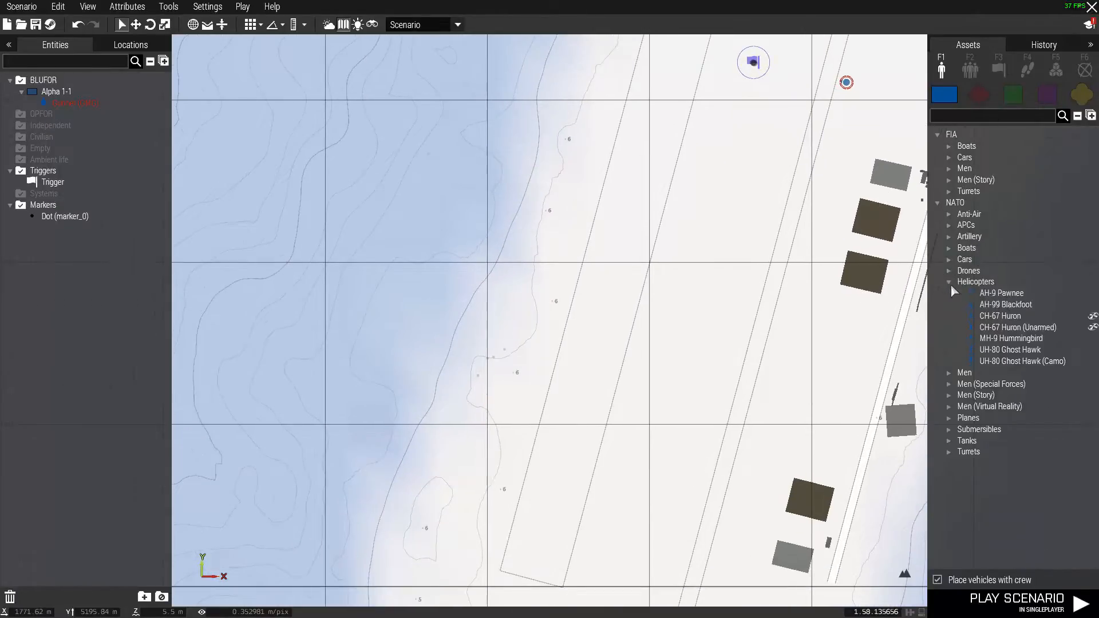
{"action": "left_click", "coordinate": [949, 281]}
{"action": "left_click", "coordinate": [949, 282]}
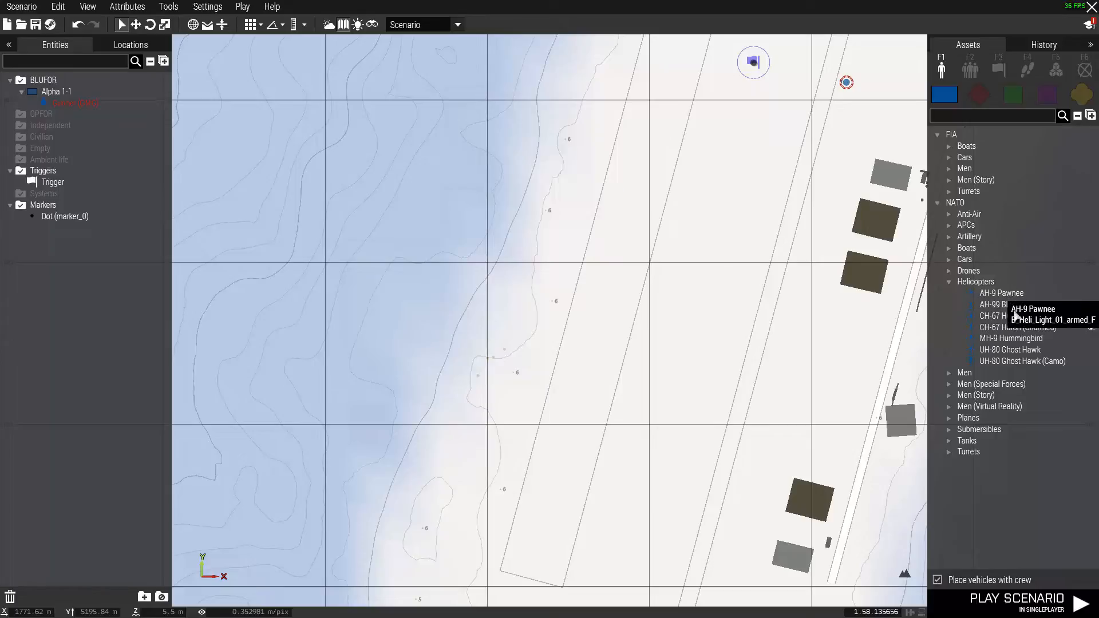
{"action": "left_click", "coordinate": [1028, 341]}
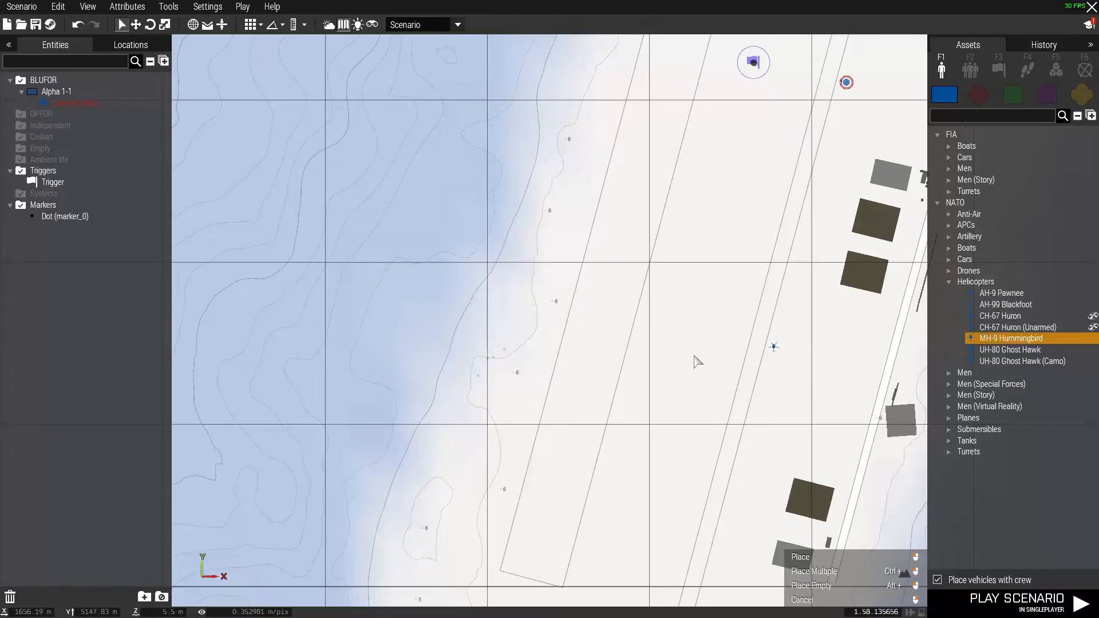
{"action": "key", "text": "a"}
{"action": "key", "text": "s"}
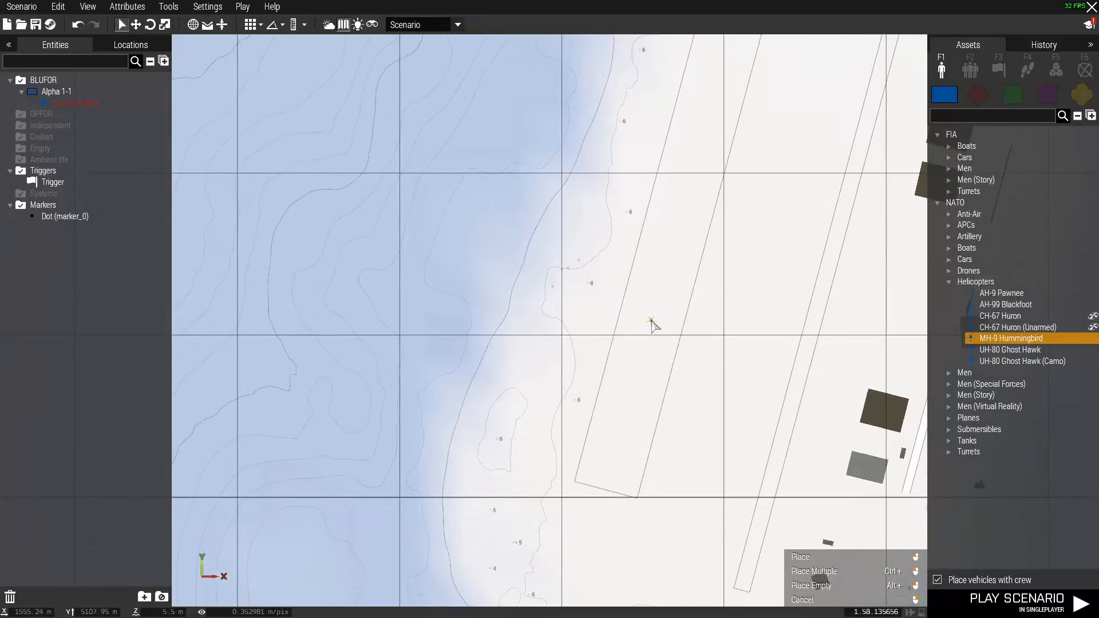
{"action": "left_click", "coordinate": [651, 321]}
- Rotate the MH-9 Hummingbird to face north-northeast along the airfield strip
{"action": "left_click_drag", "start_coordinate": [650, 332], "coordinate": [664, 281], "text": "shift"}
{"action": "left_click", "coordinate": [719, 305]}
{"action": "key", "text": "d"}
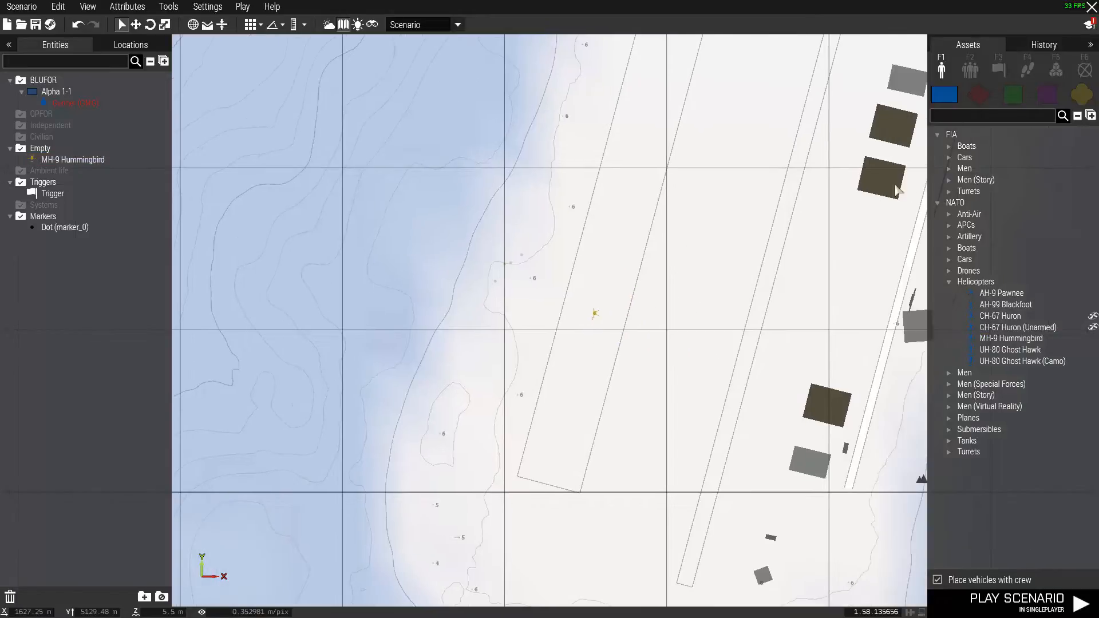
- Place a BLUFOR NATO Pilot southeast of the helicopter and move the unit slightly further southeast
{"action": "left_click", "coordinate": [949, 283]}
{"action": "left_click", "coordinate": [949, 293]}
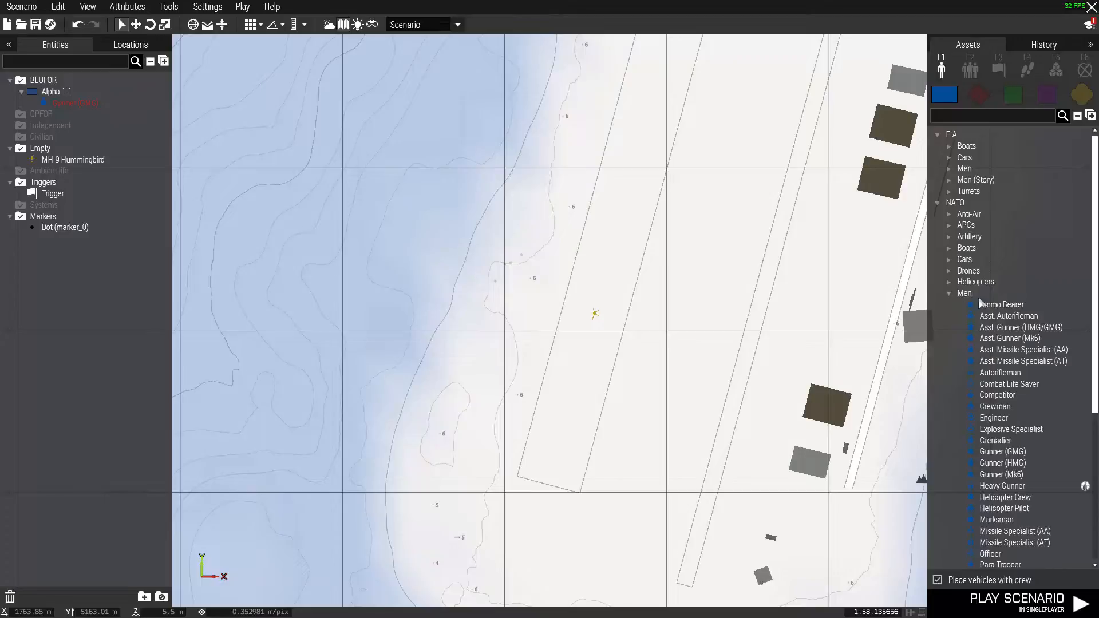
{"action": "scroll", "coordinate": [1031, 320], "scroll_direction": "down", "scroll_amount": 8}
{"action": "left_click", "coordinate": [991, 346]}
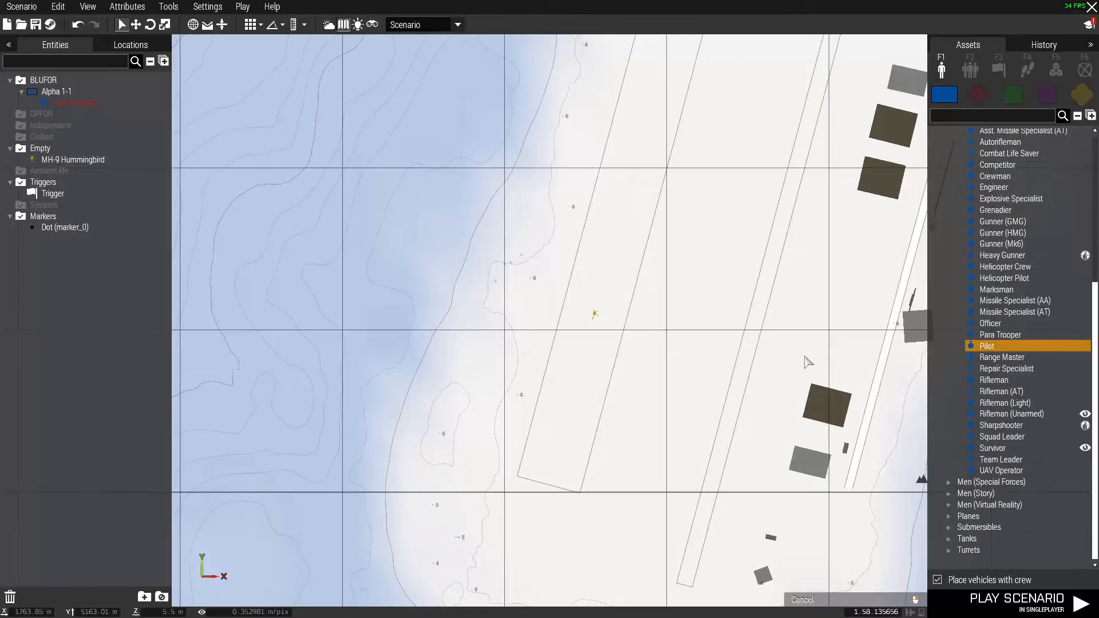
{"action": "left_click", "coordinate": [635, 344]}
{"action": "scroll", "coordinate": [630, 344], "scroll_direction": "up", "scroll_amount": 3}
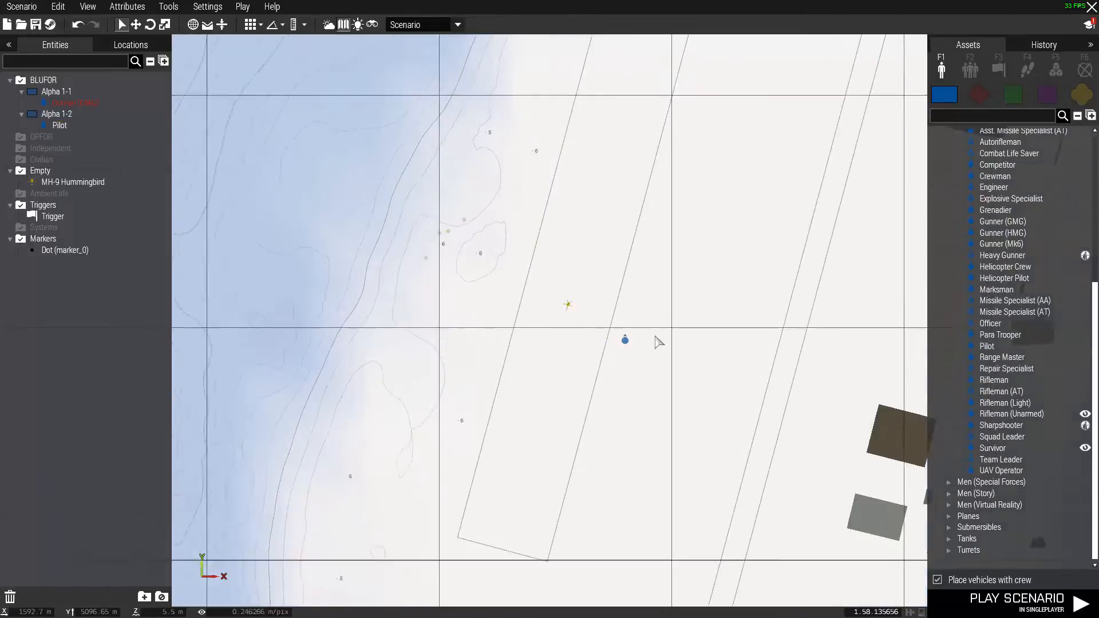
{"action": "left_click_drag", "start_coordinate": [622, 342], "coordinate": [646, 371]}
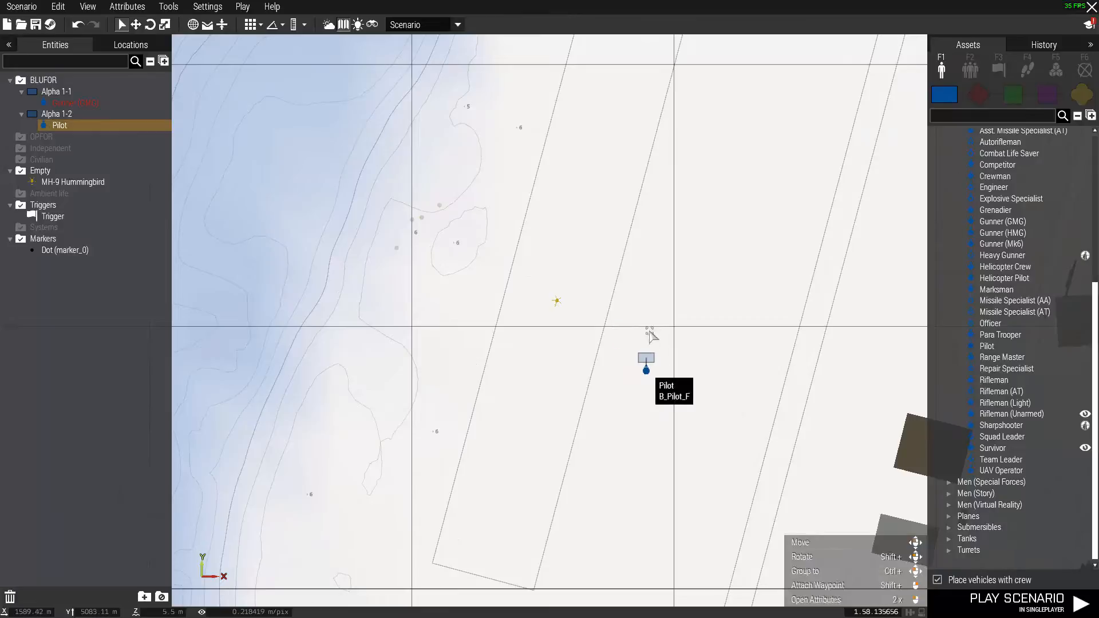
{"action": "left_click", "coordinate": [679, 286]}
- Add a MOVE waypoint for the pilot a short distance northwest, towards the helicopter
{"action": "scroll", "coordinate": [621, 320], "scroll_direction": "down", "scroll_amount": 3}
{"action": "scroll", "coordinate": [635, 311], "scroll_direction": "down", "scroll_amount": 2}
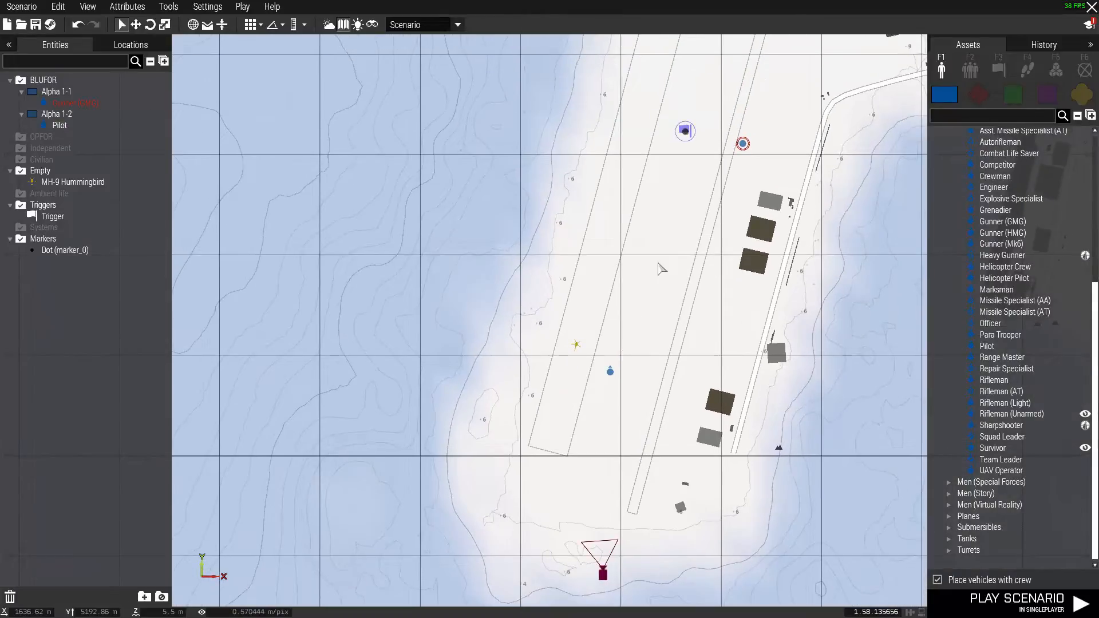
{"action": "scroll", "coordinate": [659, 263], "scroll_direction": "up", "scroll_amount": 5}
{"action": "right_click_drag", "start_coordinate": [689, 220], "coordinate": [649, 297]}
{"action": "scroll", "coordinate": [635, 317], "scroll_direction": "down", "scroll_amount": 4}
{"action": "right_click_drag", "start_coordinate": [579, 472], "coordinate": [609, 414]}
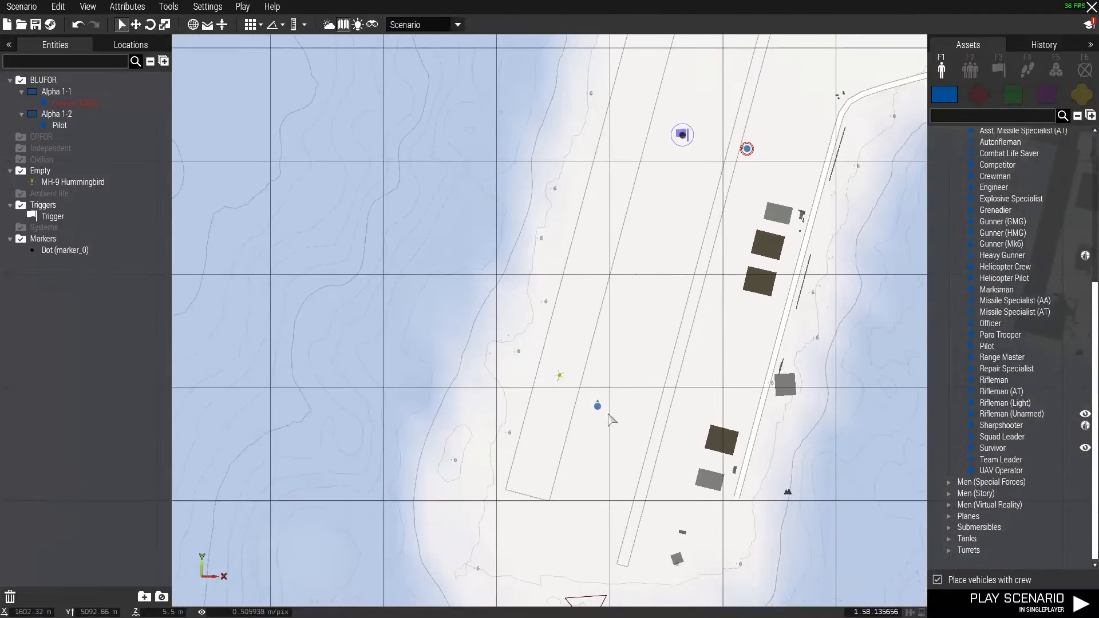
{"action": "left_click", "coordinate": [599, 405]}
{"action": "scroll", "coordinate": [685, 292], "scroll_direction": "up", "scroll_amount": 5}
{"action": "key", "text": "F4"}
{"action": "right_click_drag", "start_coordinate": [652, 363], "coordinate": [793, 315]}
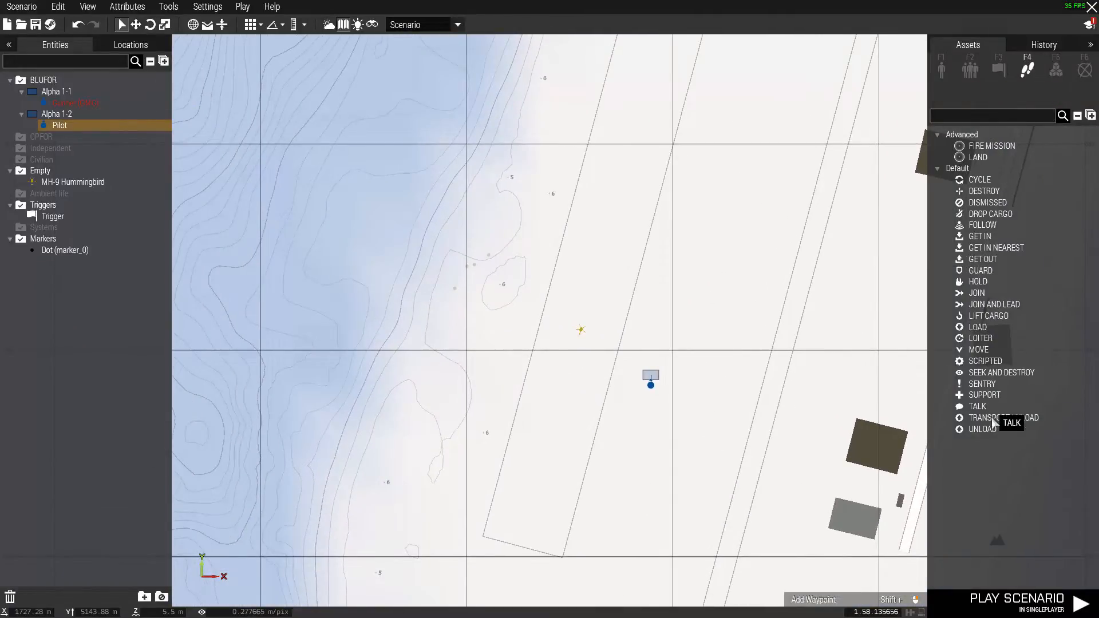
{"action": "left_click", "coordinate": [978, 349]}
{"action": "left_click", "coordinate": [642, 356]}
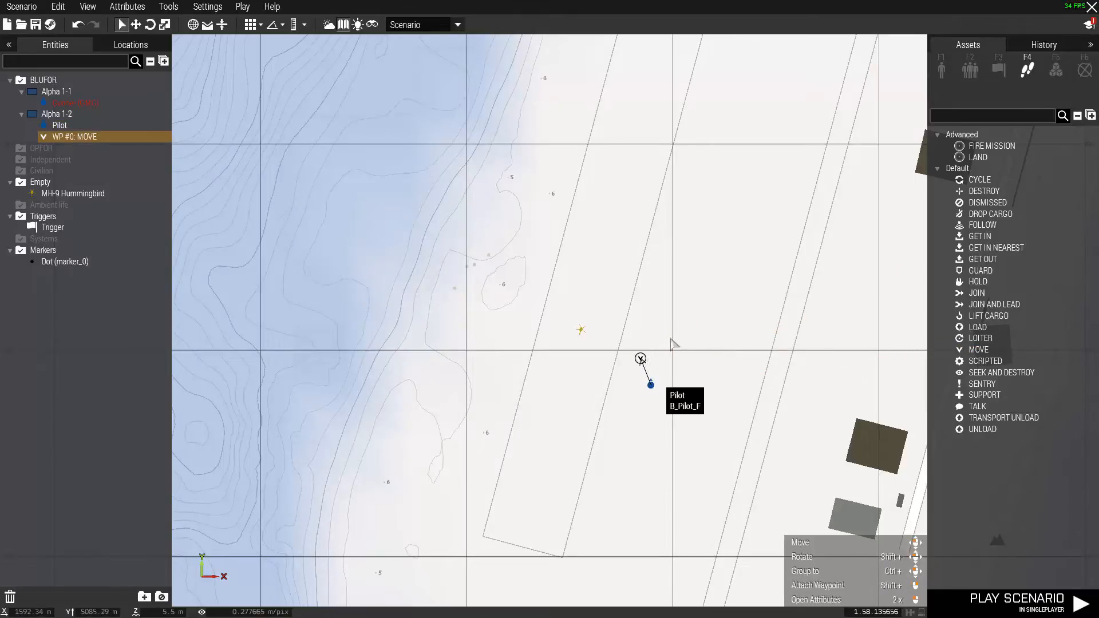
- Add a GET IN waypoint for the pilot and attach it to the MH-9 Hummingbird
{"action": "right_click_drag", "start_coordinate": [699, 241], "coordinate": [670, 384]}
{"action": "right_click_drag", "start_coordinate": [680, 430], "coordinate": [723, 299]}
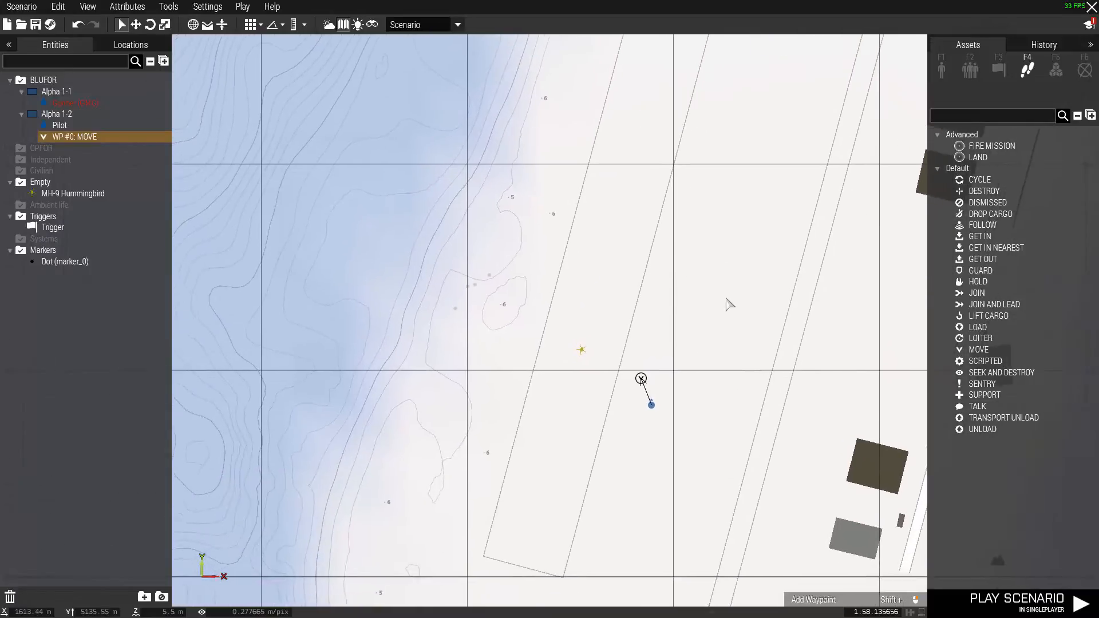
{"action": "scroll", "coordinate": [657, 353], "scroll_direction": "up", "scroll_amount": 2}
{"action": "right_click_drag", "start_coordinate": [681, 329], "coordinate": [725, 327]}
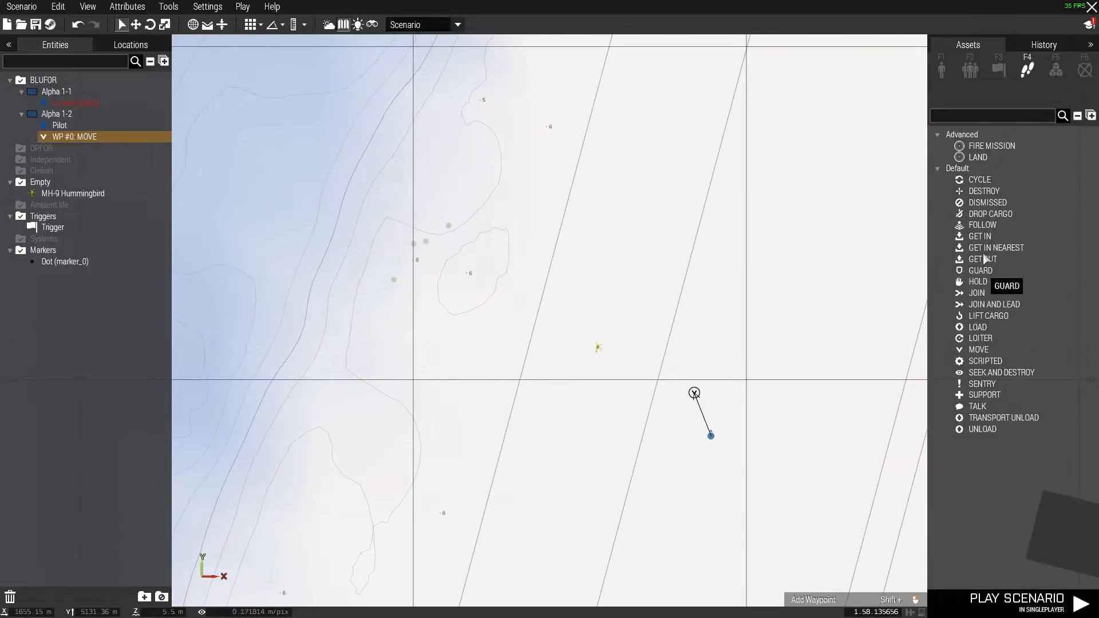
{"action": "left_click", "coordinate": [980, 236]}
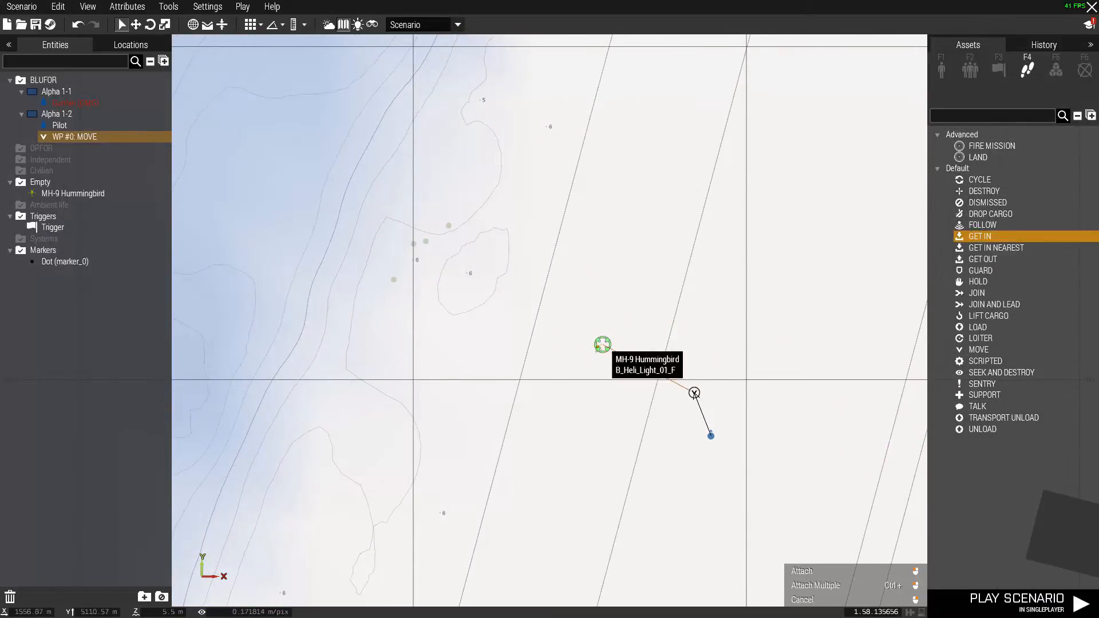
{"action": "left_click", "coordinate": [597, 347]}
{"action": "scroll", "coordinate": [587, 357], "scroll_direction": "up", "scroll_amount": 3}
{"action": "scroll", "coordinate": [584, 356], "scroll_direction": "up", "scroll_amount": 5}
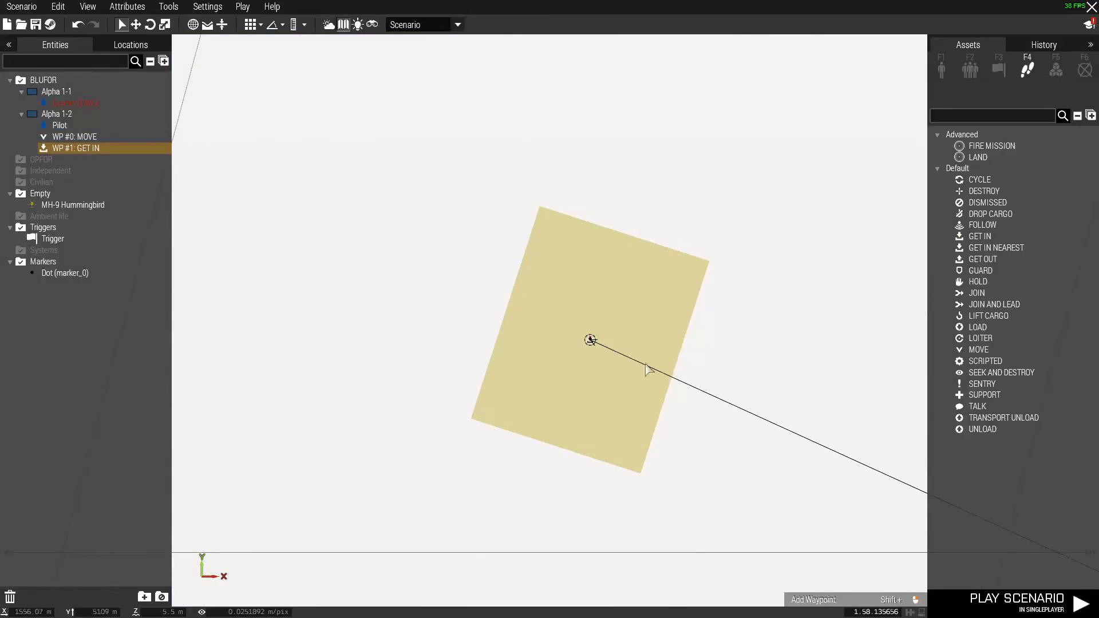
{"action": "left_click", "coordinate": [746, 313]}
- Add a MOVE waypoint for the pilot north-northeast of the helicopter, southwest of the trigger
{"action": "scroll", "coordinate": [798, 299], "scroll_direction": "down", "scroll_amount": 5}
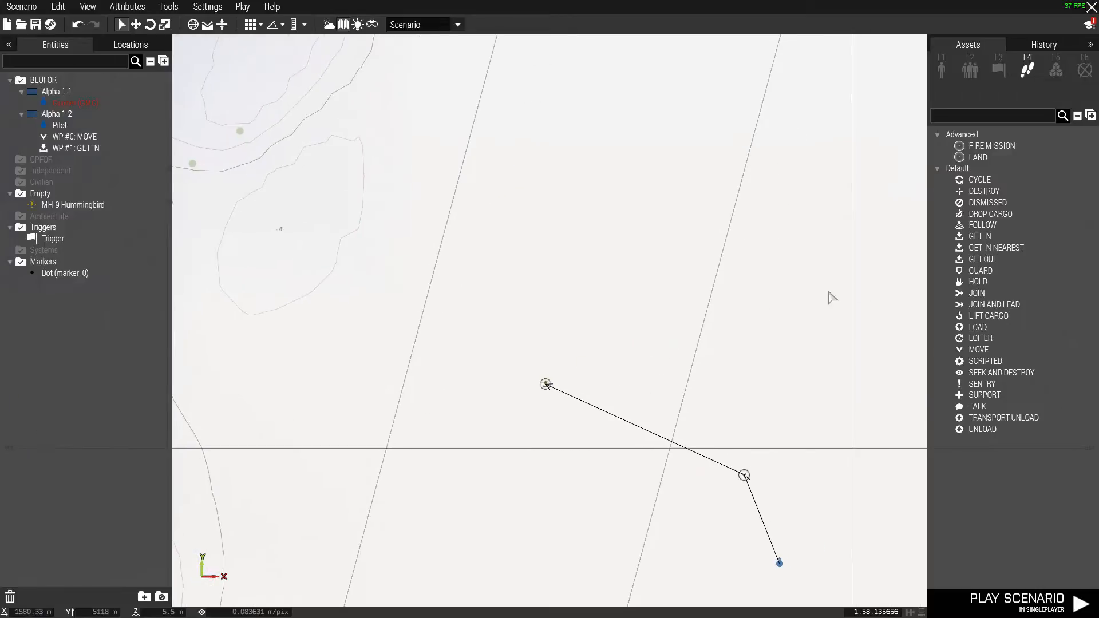
{"action": "left_click", "coordinate": [1003, 348]}
{"action": "scroll", "coordinate": [762, 269], "scroll_direction": "down", "scroll_amount": 5}
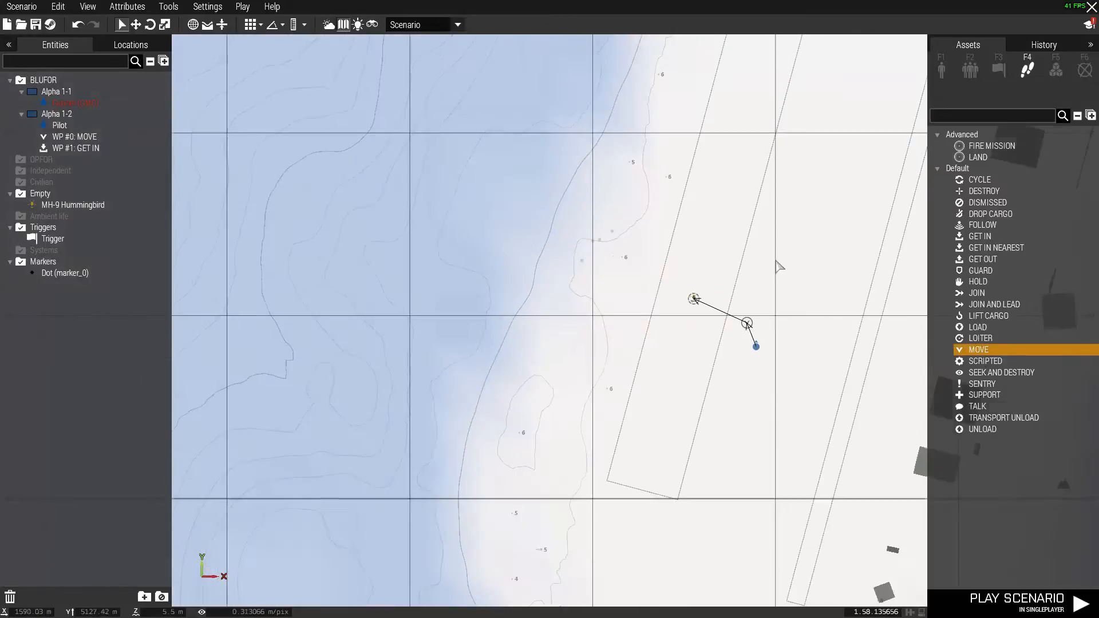
{"action": "left_click", "coordinate": [757, 345]}
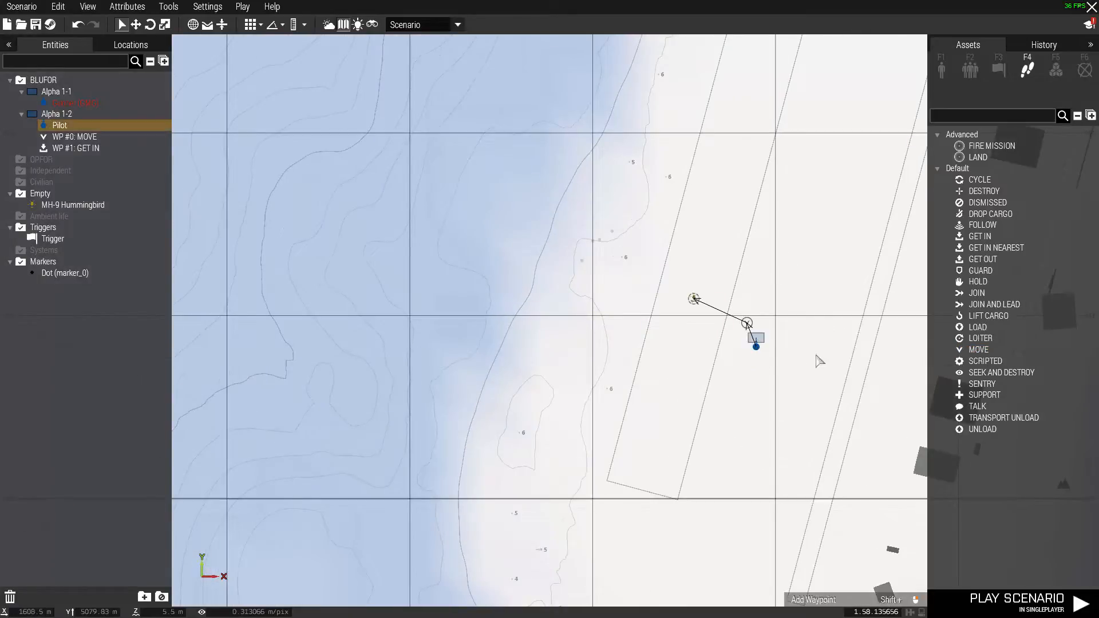
{"action": "left_click", "coordinate": [974, 350]}
{"action": "scroll", "coordinate": [707, 301], "scroll_direction": "down", "scroll_amount": 3}
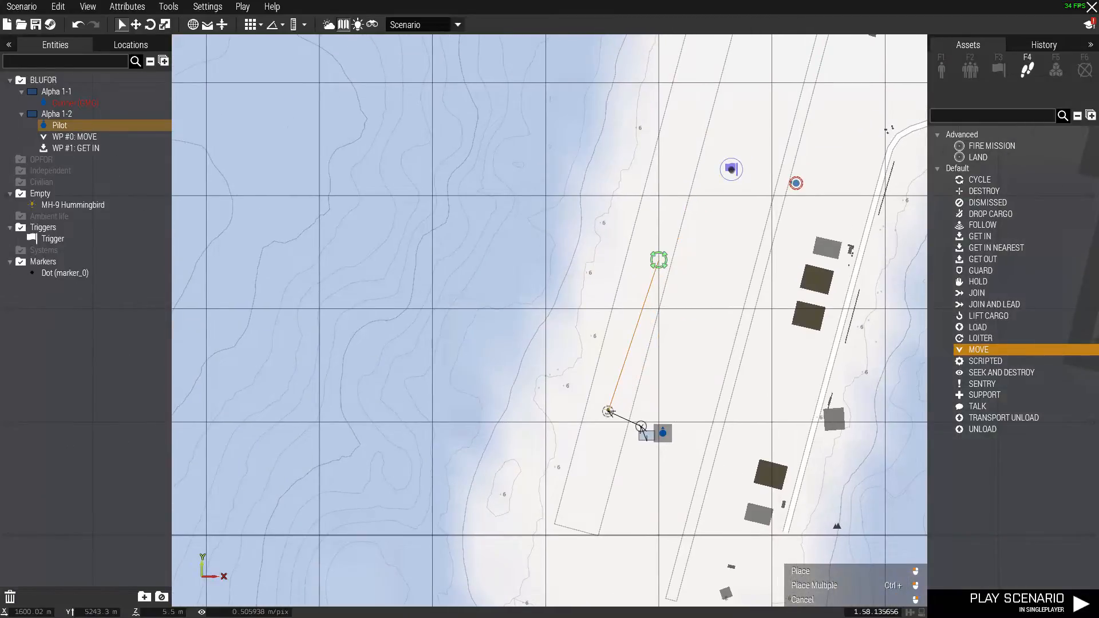
{"action": "left_click", "coordinate": [659, 259]}
{"action": "right_click_drag", "start_coordinate": [659, 260], "coordinate": [607, 350]}
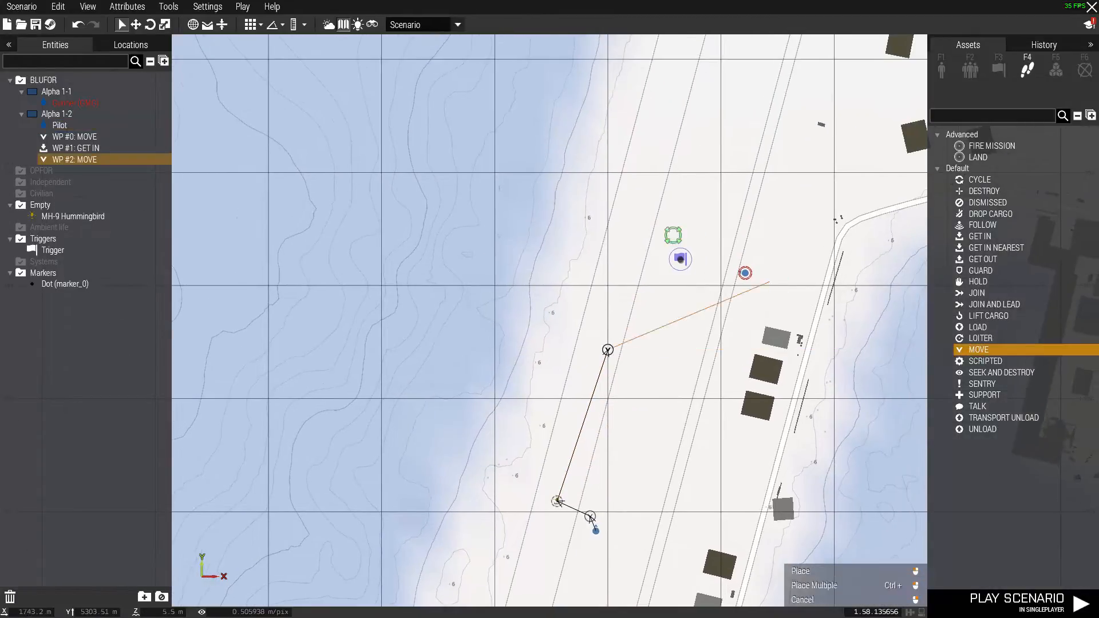
- Add a LAND waypoint to the pilot's route just west of the trigger
{"action": "left_click", "coordinate": [978, 157]}
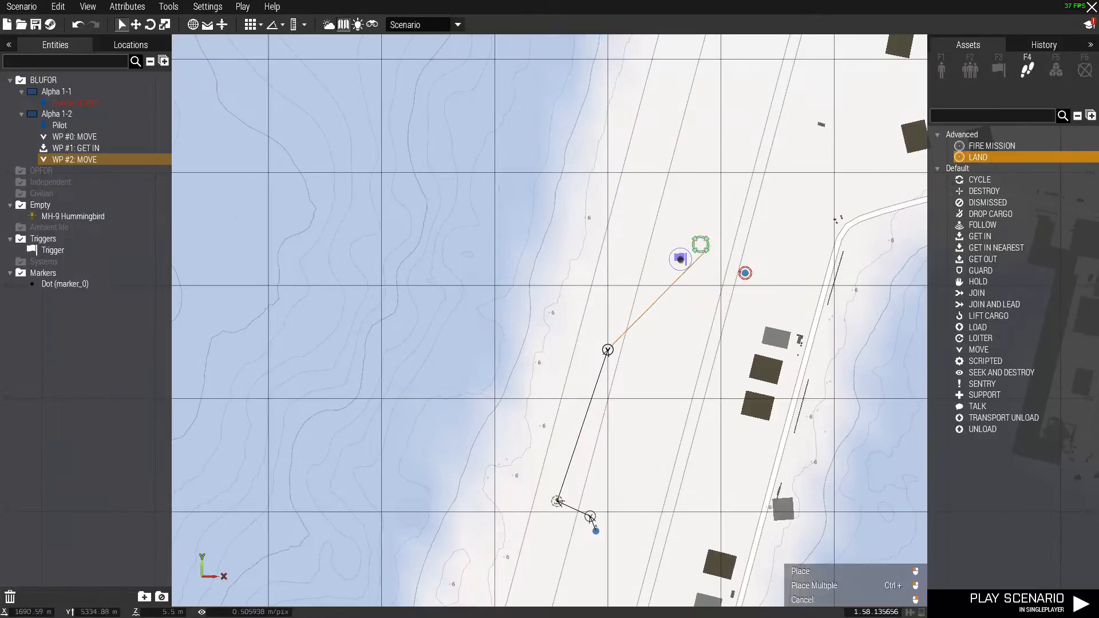
{"action": "scroll", "coordinate": [700, 245], "scroll_direction": "up", "scroll_amount": 5}
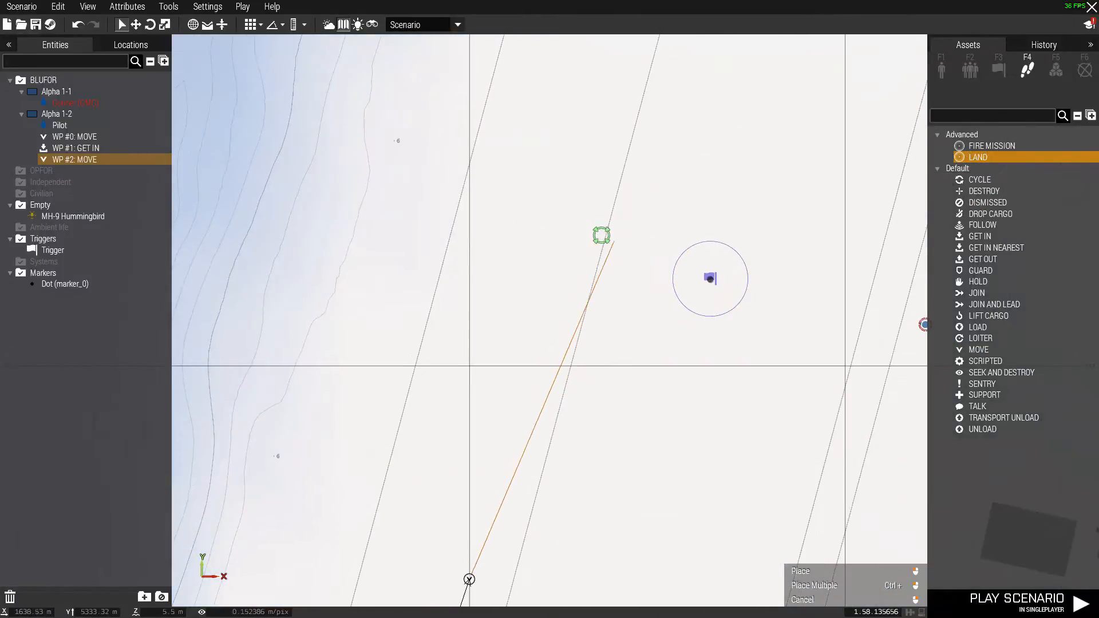
{"action": "key", "text": "d"}
{"action": "left_click", "coordinate": [589, 250]}
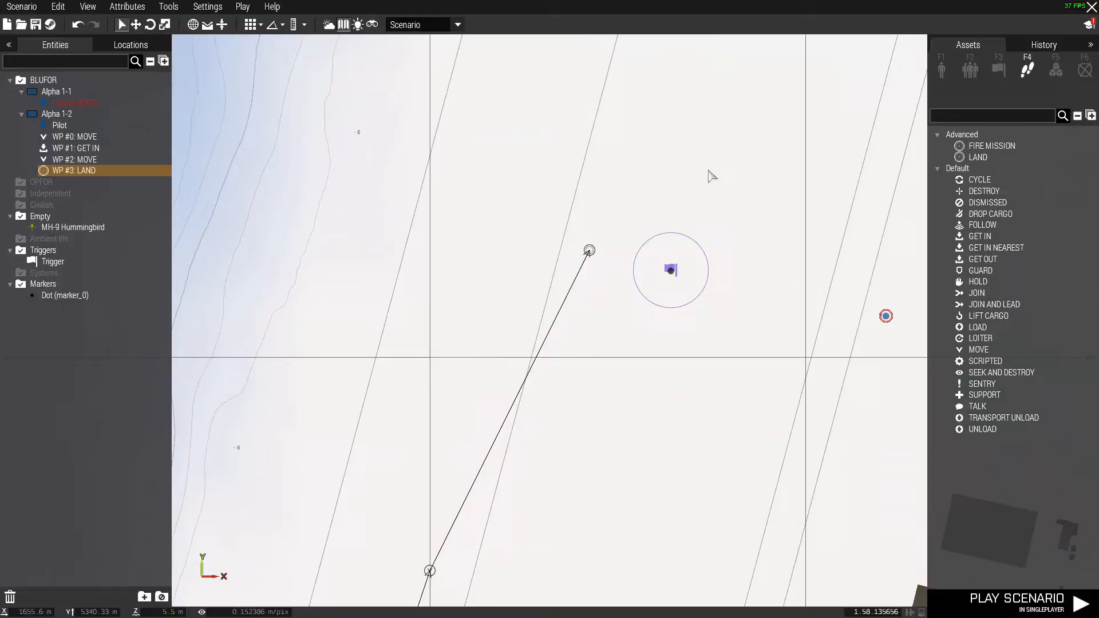
- Search the assets for "Heli" and place a Helipad (Invisible) on the LAND waypoint
{"action": "left_click", "coordinate": [948, 121]}
{"action": "type", "text": "H"}
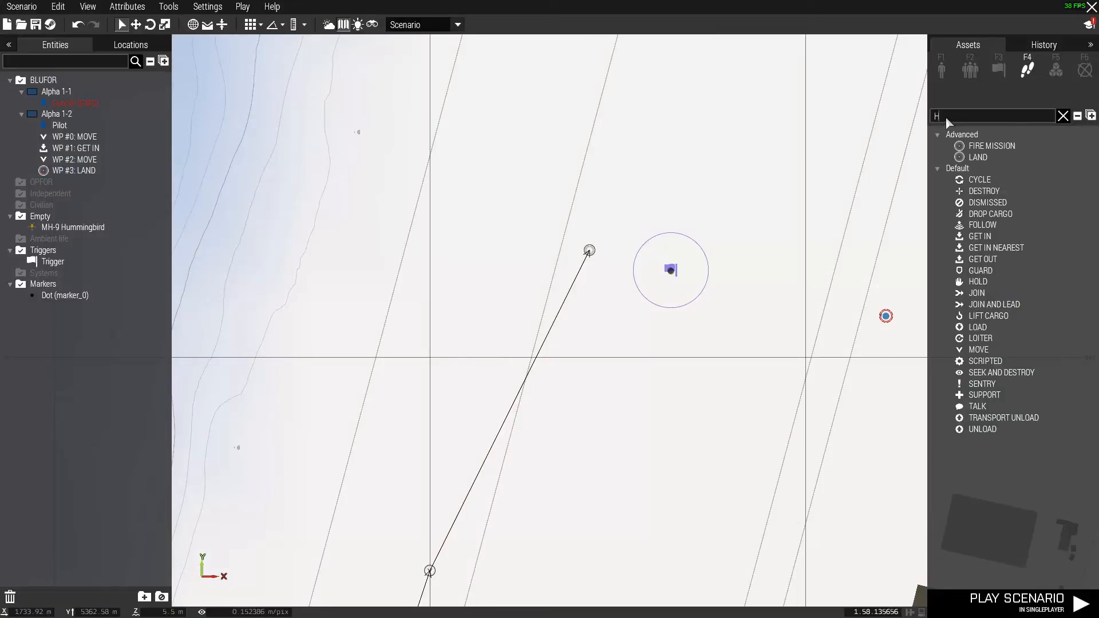
{"action": "type", "text": "eli"}
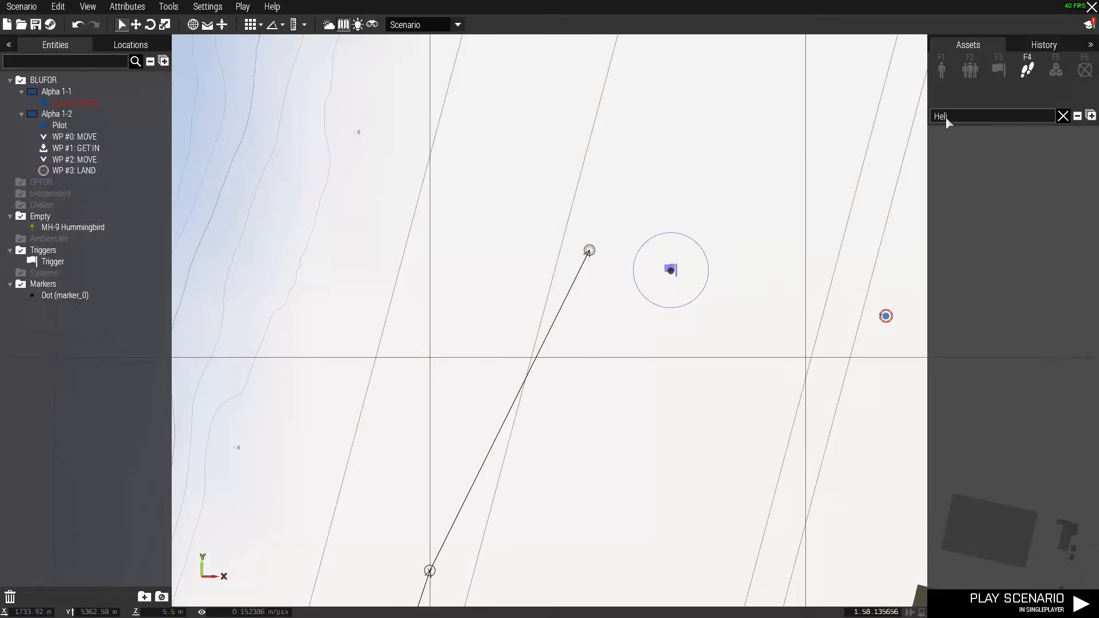
{"action": "left_click", "coordinate": [942, 68]}
{"action": "left_click", "coordinate": [1081, 94]}
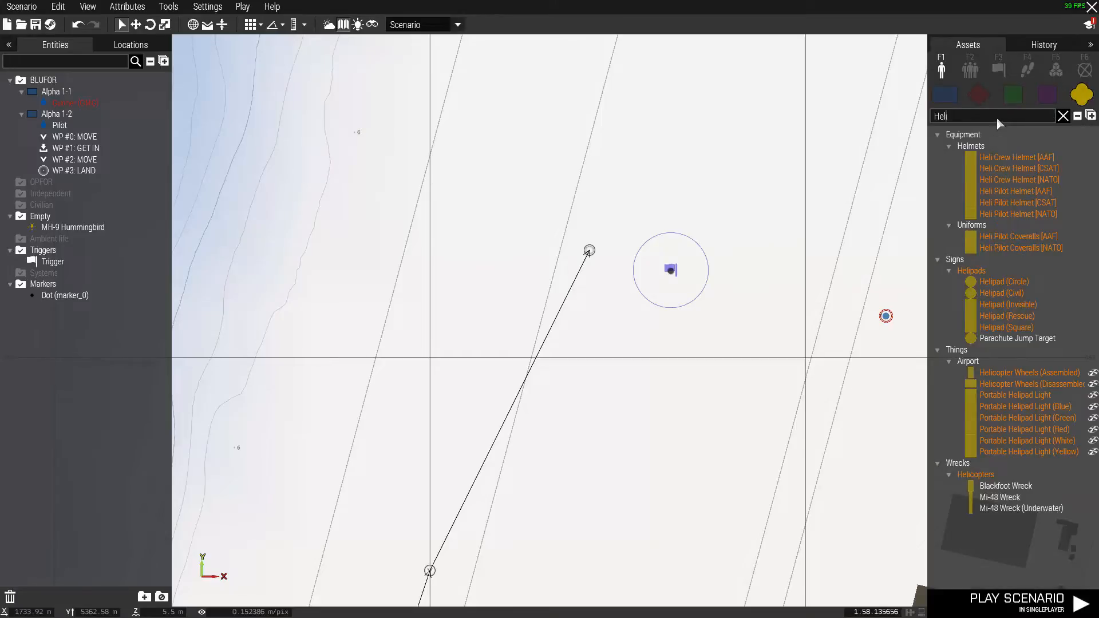
{"action": "left_click", "coordinate": [1011, 305]}
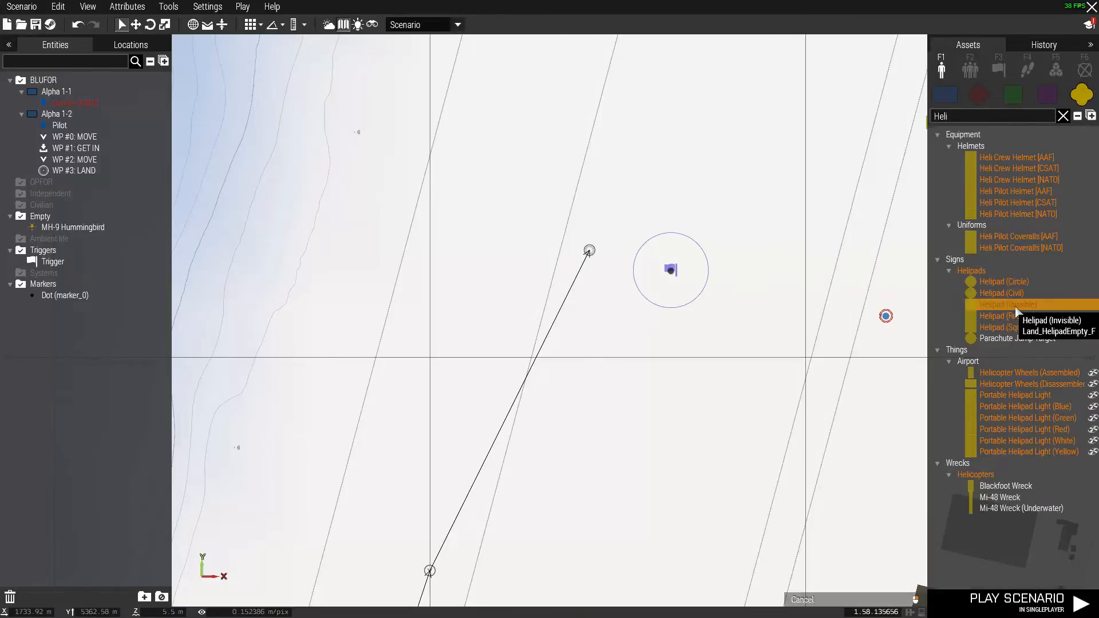
{"action": "left_click", "coordinate": [589, 252]}
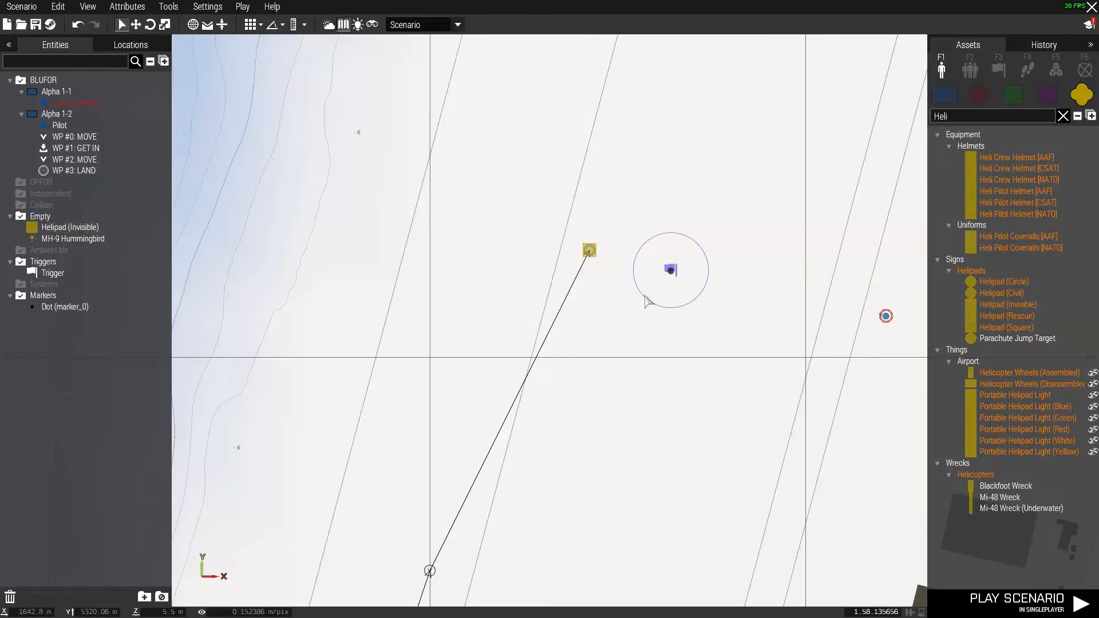
- Connect the trigger to the pilot's first MOVE waypoint using Set Waypoint Activation
{"action": "scroll", "coordinate": [655, 272], "scroll_direction": "down", "scroll_amount": 3}
{"action": "scroll", "coordinate": [685, 219], "scroll_direction": "down", "scroll_amount": 2}
{"action": "right_click_drag", "start_coordinate": [685, 219], "coordinate": [700, 166]}
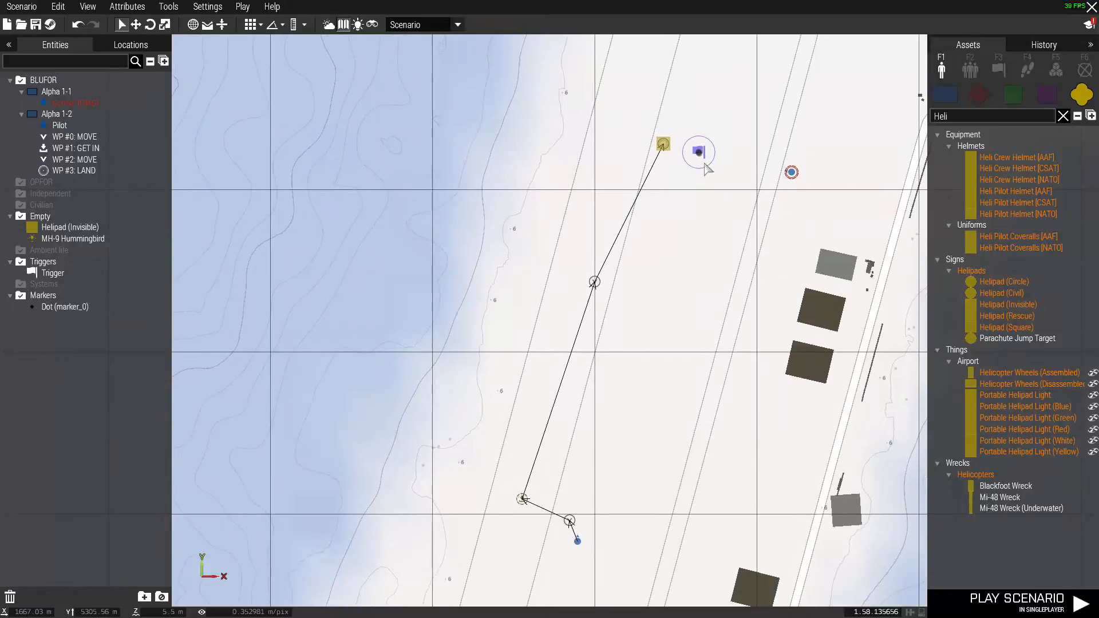
{"action": "left_click", "coordinate": [704, 151]}
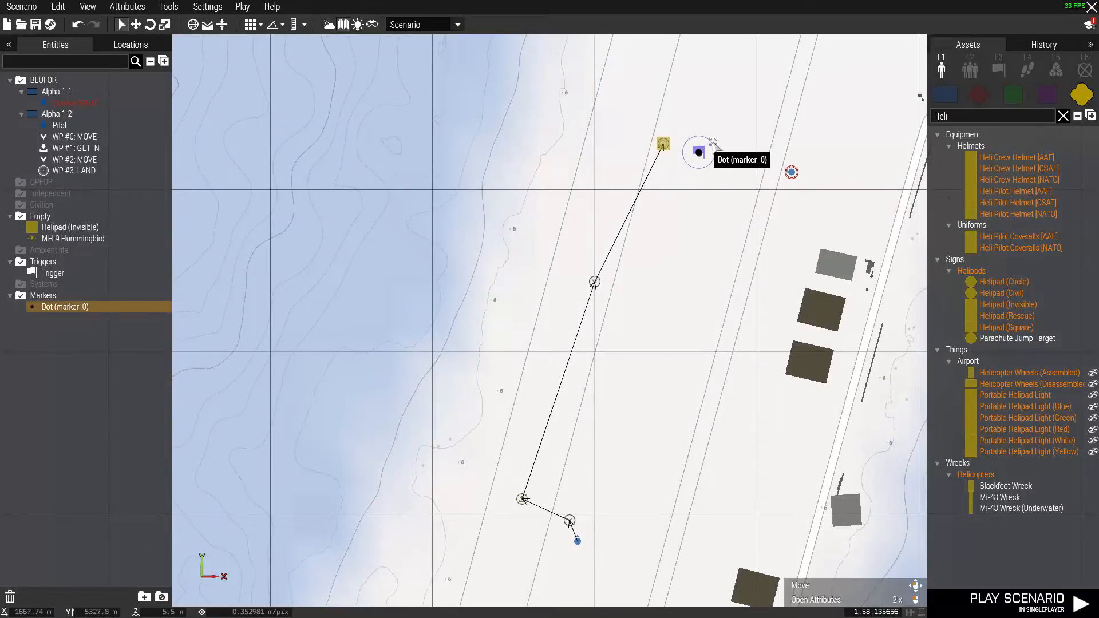
{"action": "left_click", "coordinate": [53, 273]}
{"action": "right_click", "coordinate": [84, 279]}
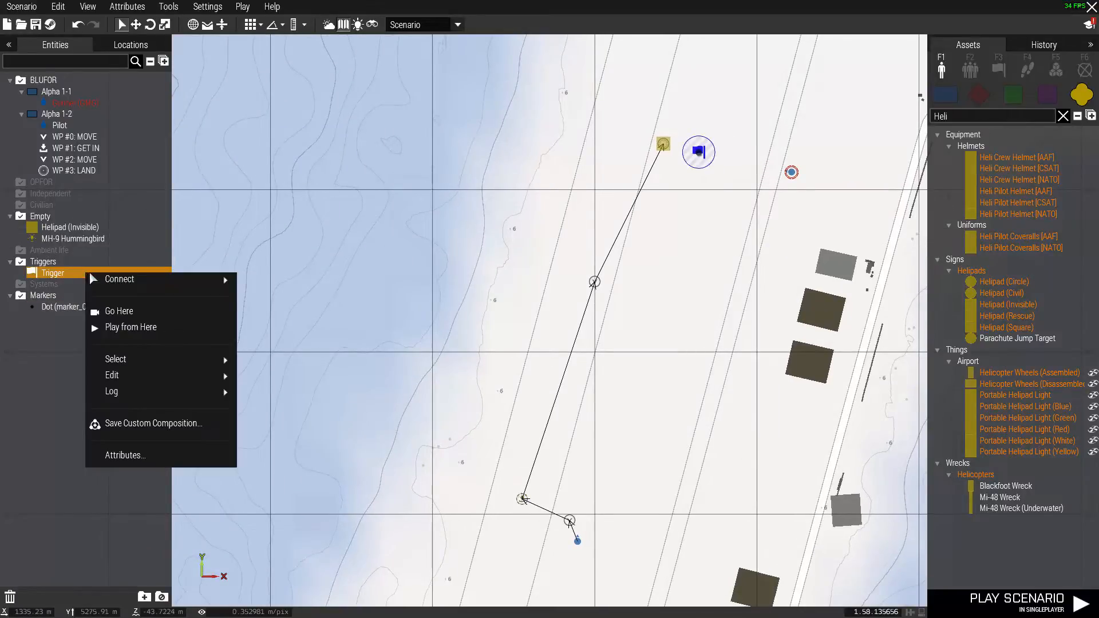
{"action": "mouse_move", "coordinate": [93, 276]}
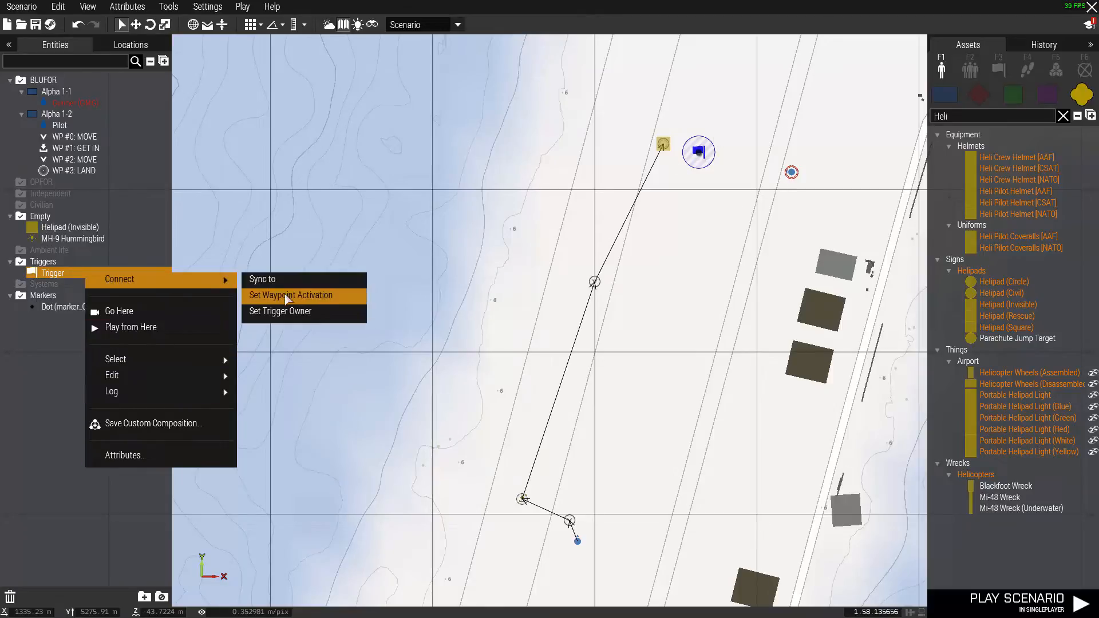
{"action": "left_click", "coordinate": [288, 296]}
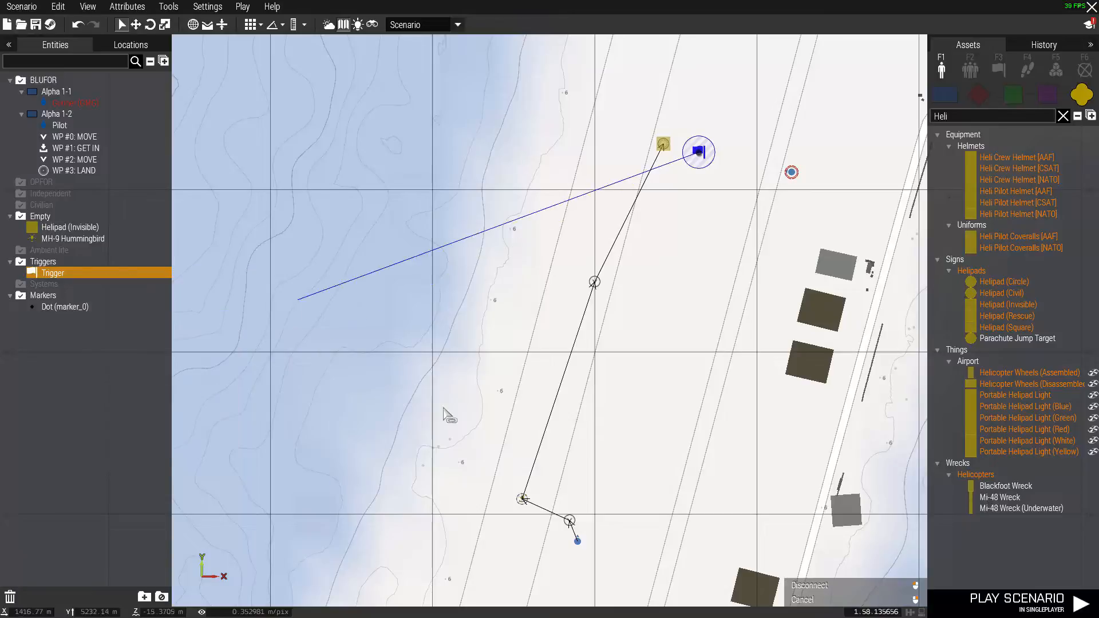
{"action": "left_click", "coordinate": [575, 528]}
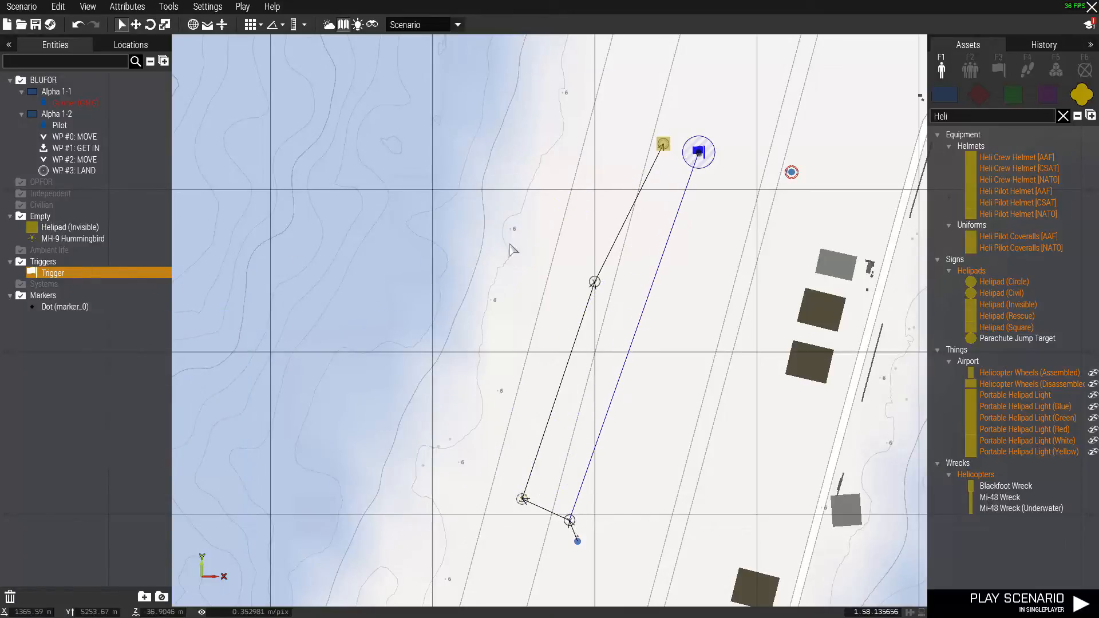
- Assign the player's Gunner (GMG) unit east of the trigger as its owner using Set Trigger Owner
{"action": "right_click", "coordinate": [133, 278]}
{"action": "mouse_move", "coordinate": [172, 285]}
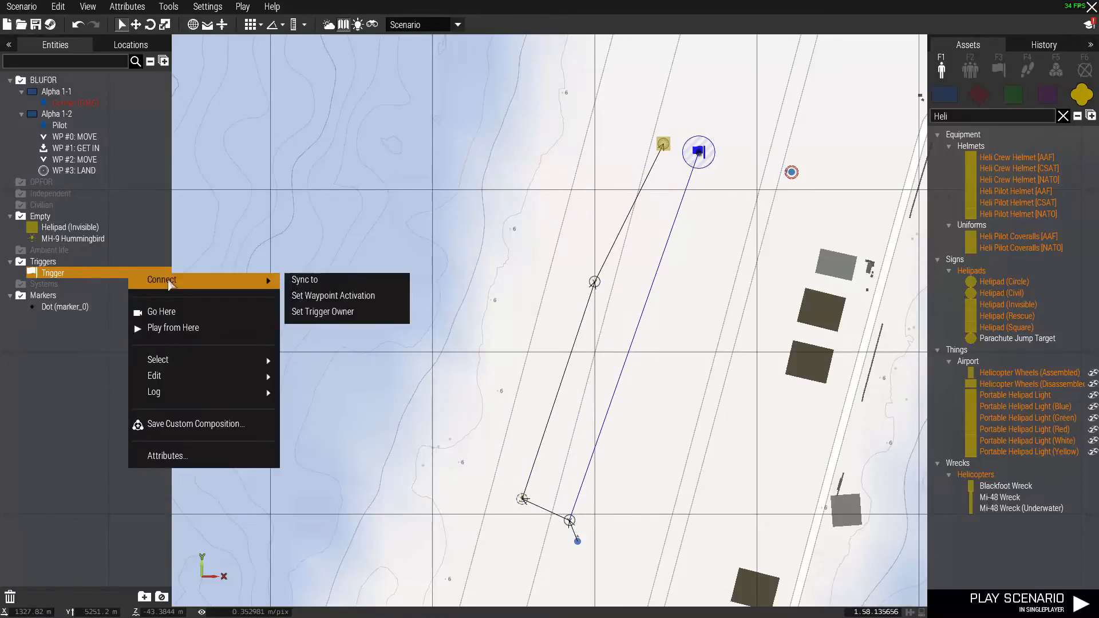
{"action": "left_click", "coordinate": [339, 317]}
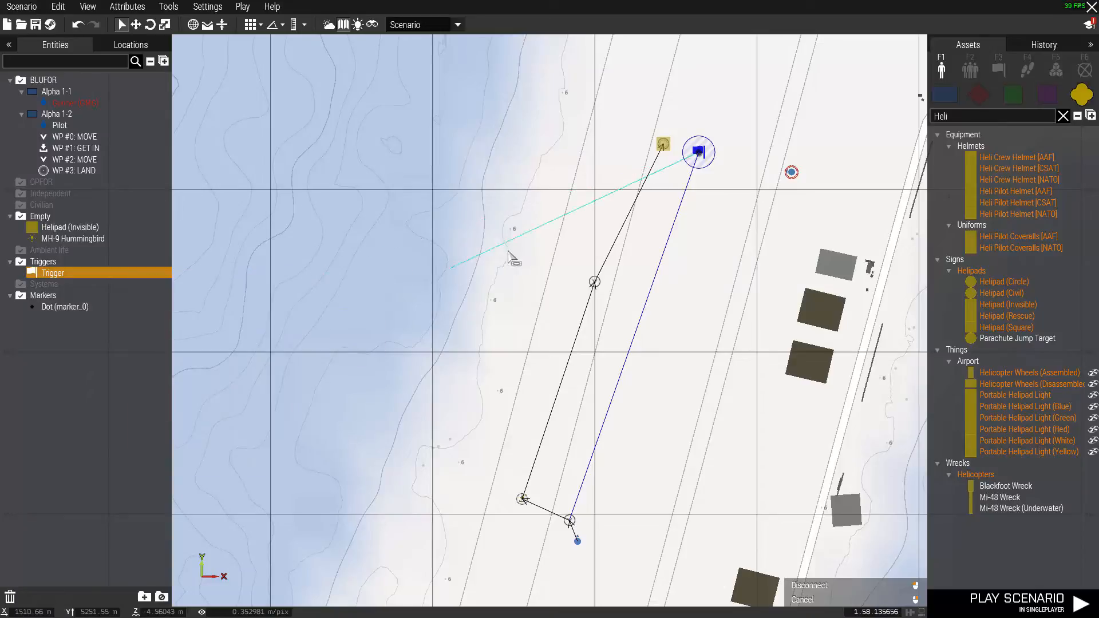
{"action": "left_click", "coordinate": [791, 173]}
{"action": "key", "text": "w+d"}
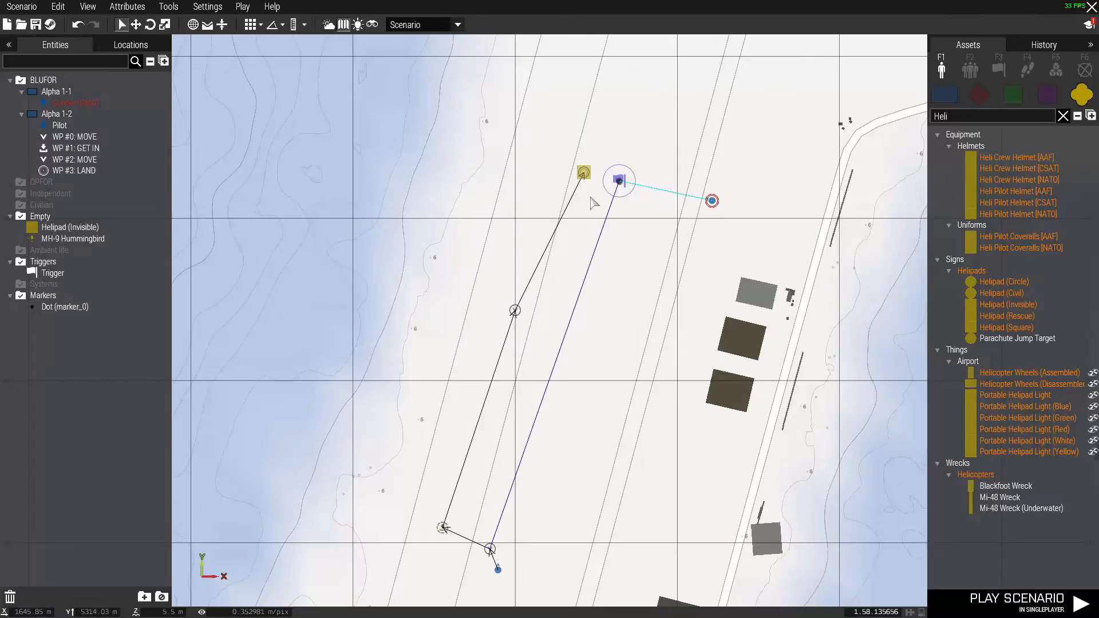
- Move the player's gunner unit closer to the trigger, just outside the east edge of its circle
{"action": "right_click_drag", "start_coordinate": [613, 300], "coordinate": [637, 240]}
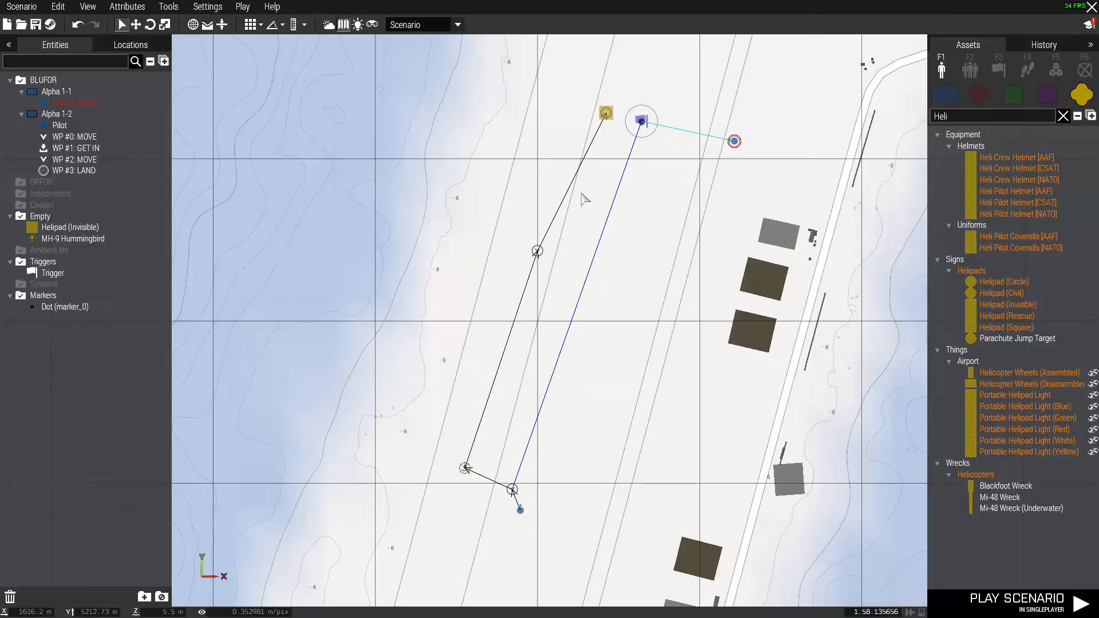
{"action": "right_click_drag", "start_coordinate": [740, 150], "coordinate": [687, 225]}
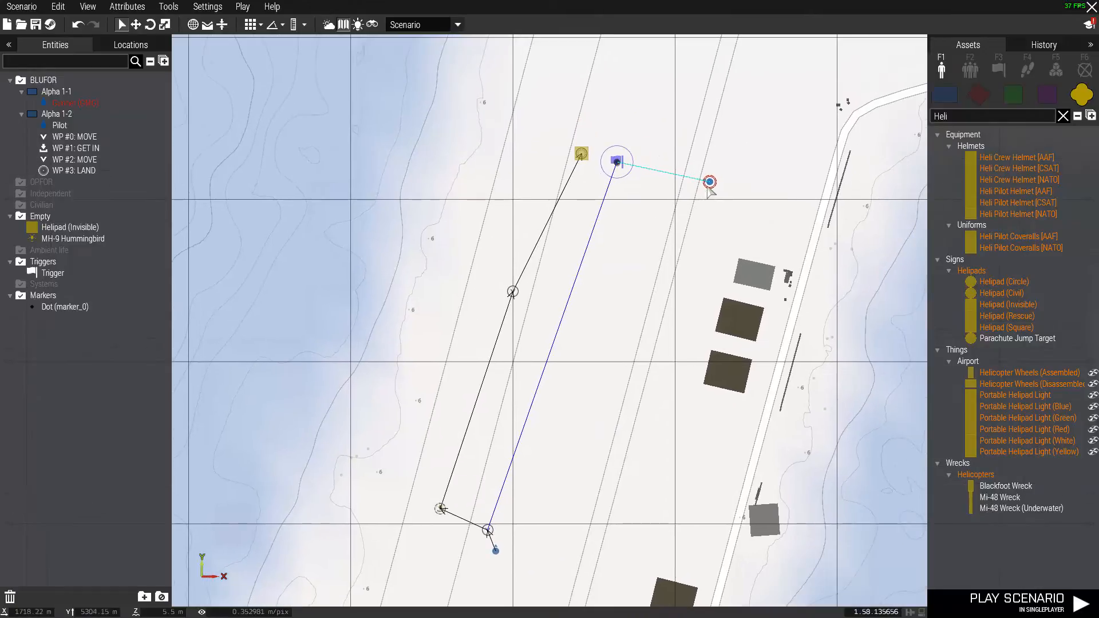
{"action": "left_click_drag", "start_coordinate": [709, 182], "coordinate": [645, 172]}
{"action": "scroll", "coordinate": [637, 187], "scroll_direction": "up", "scroll_amount": 5}
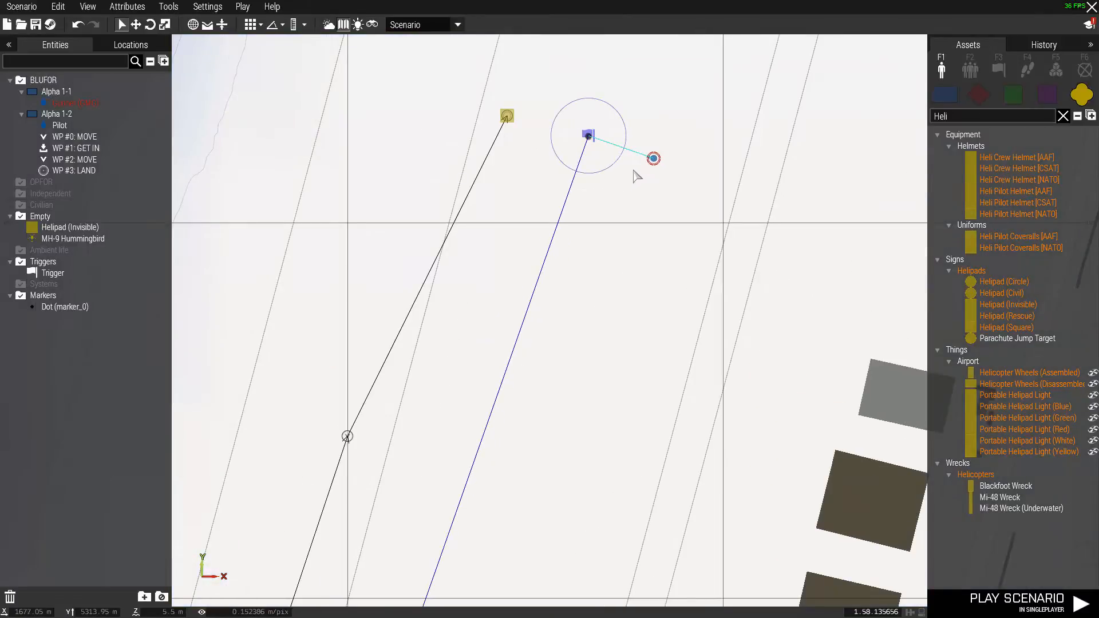
- Search the BLUFOR assets for "QUad" and place an empty FIA Quad Bike inside the trigger circle, south of the marker
{"action": "left_click", "coordinate": [652, 174]}
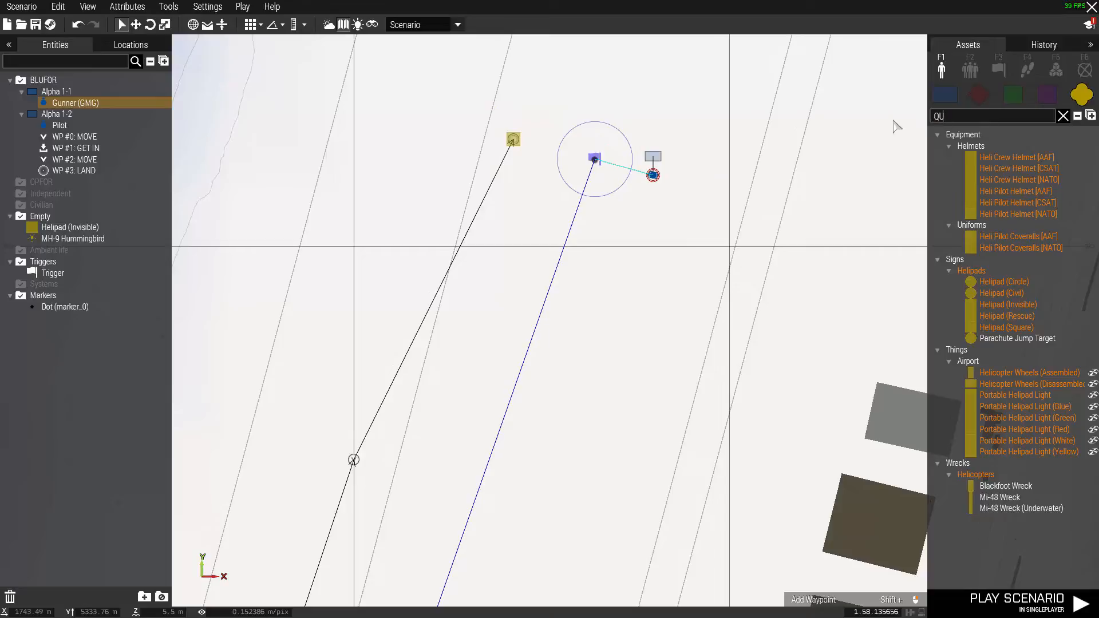
{"action": "type", "text": "QUad"}
{"action": "left_click", "coordinate": [944, 95]}
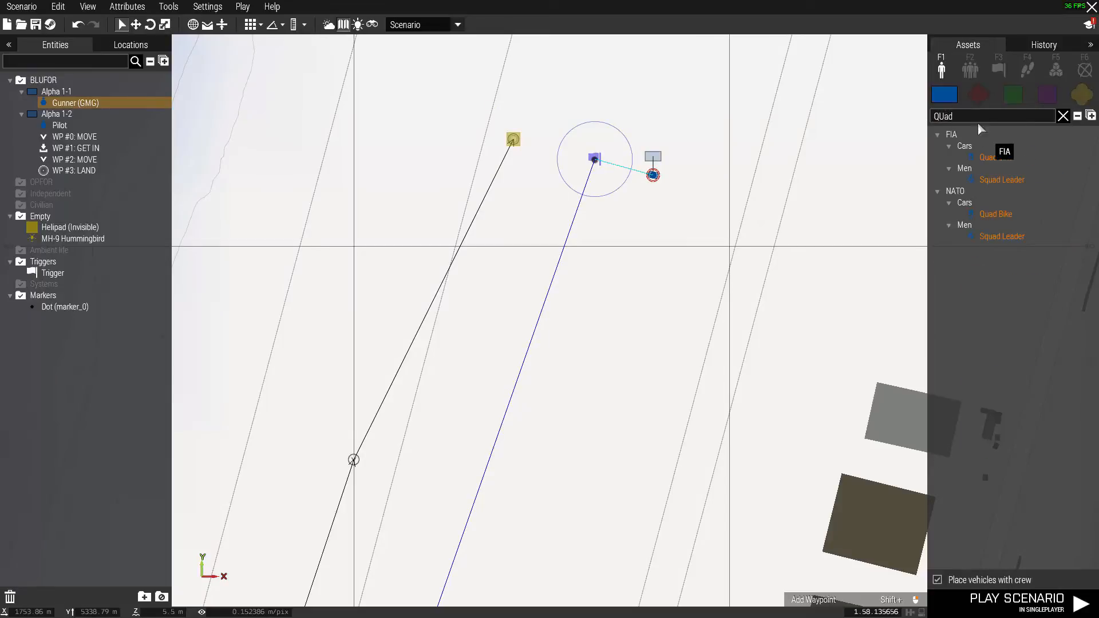
{"action": "left_click", "coordinate": [1004, 158]}
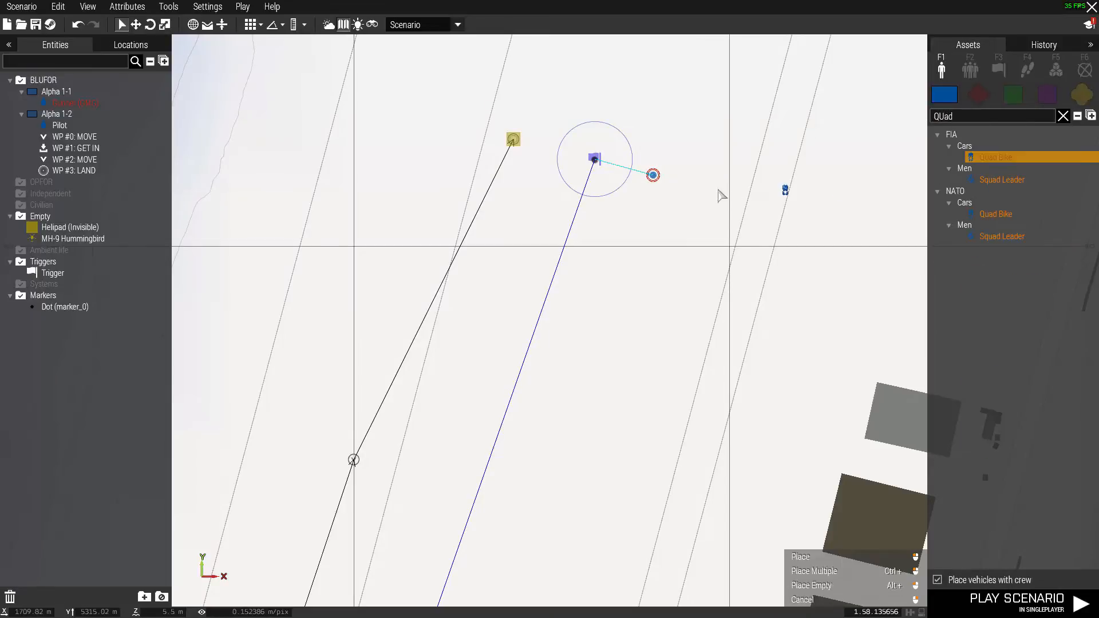
{"action": "left_click", "coordinate": [641, 195]}
{"action": "left_click_drag", "start_coordinate": [644, 193], "coordinate": [597, 185], "text": "shift"}
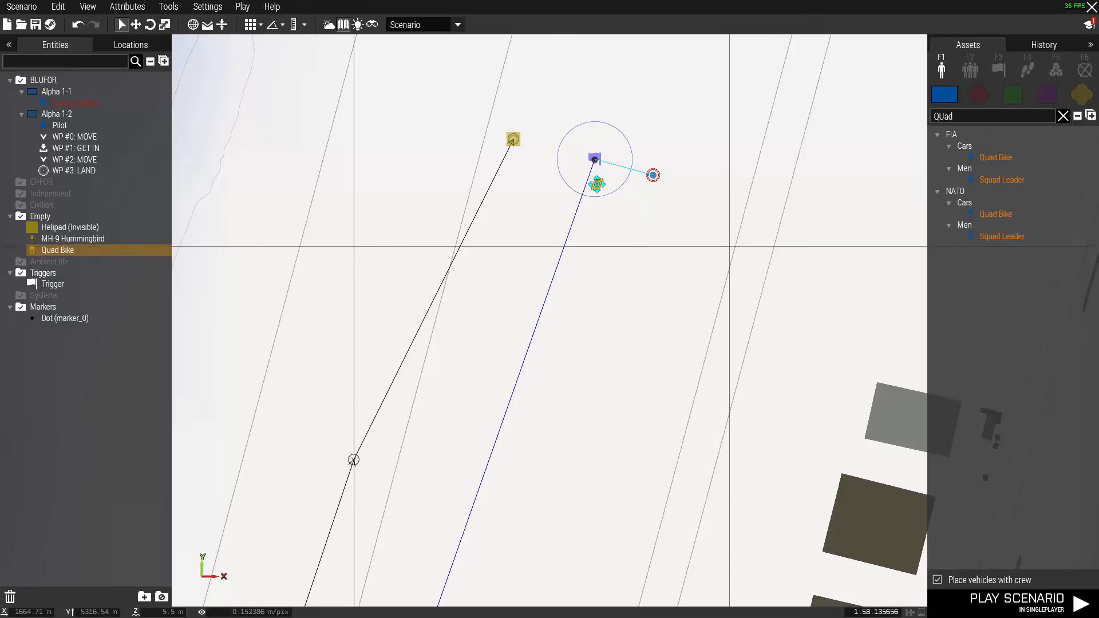
- Play the scenario in singleplayer and walk the soldier over to the quad bike inside the trigger area
{"action": "left_click", "coordinate": [664, 212]}
{"action": "scroll", "coordinate": [667, 229], "scroll_direction": "down", "scroll_amount": 8}
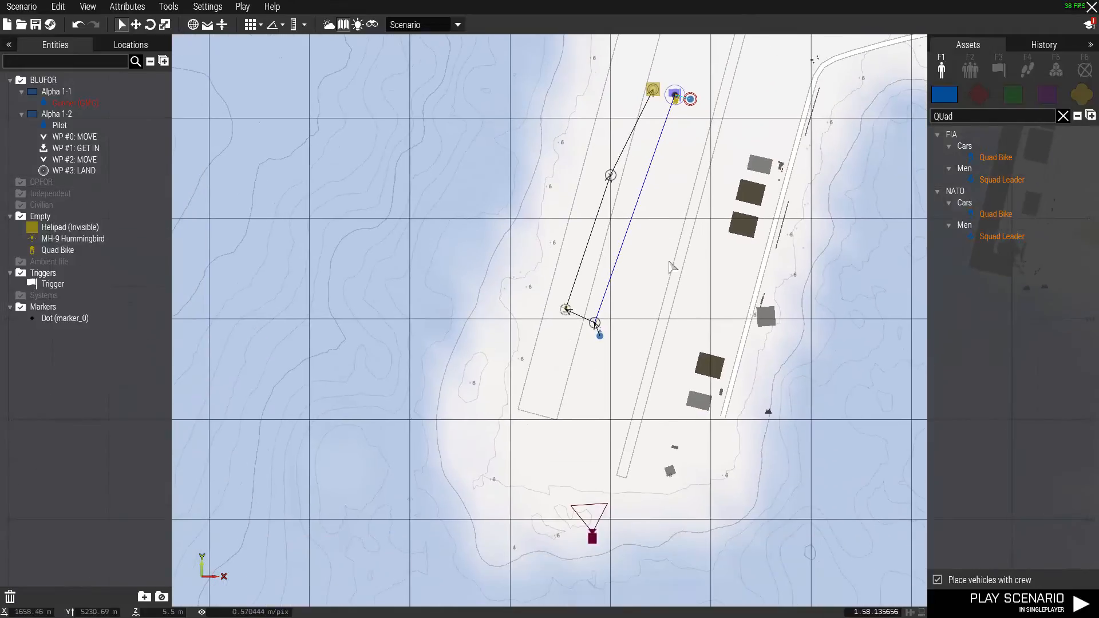
{"action": "scroll", "coordinate": [659, 319], "scroll_direction": "up", "scroll_amount": 3}
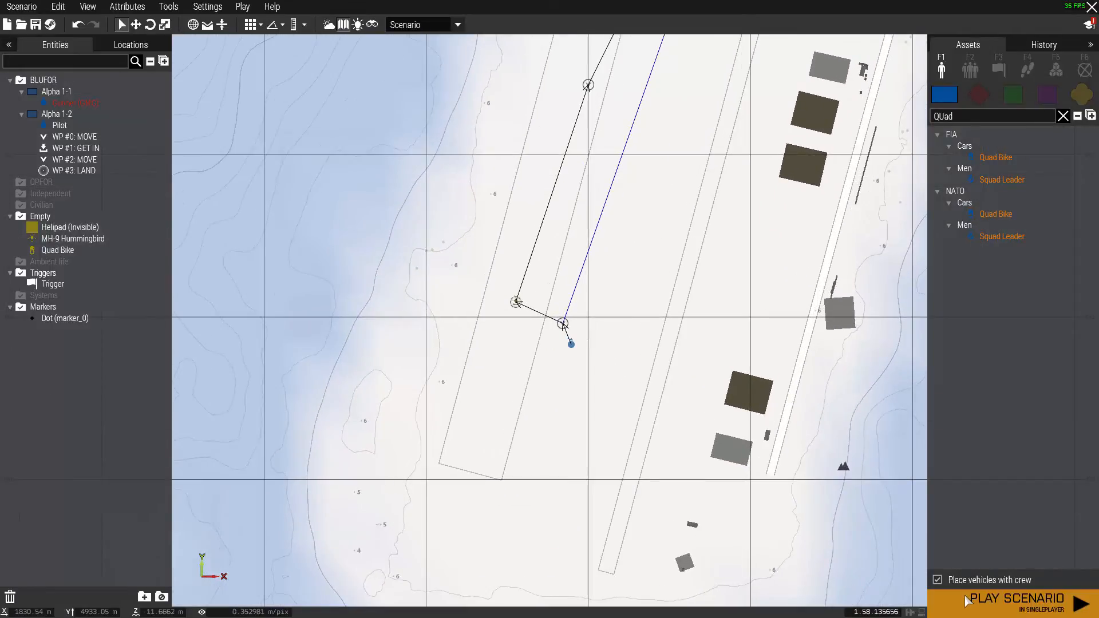
{"action": "left_click", "coordinate": [989, 610]}
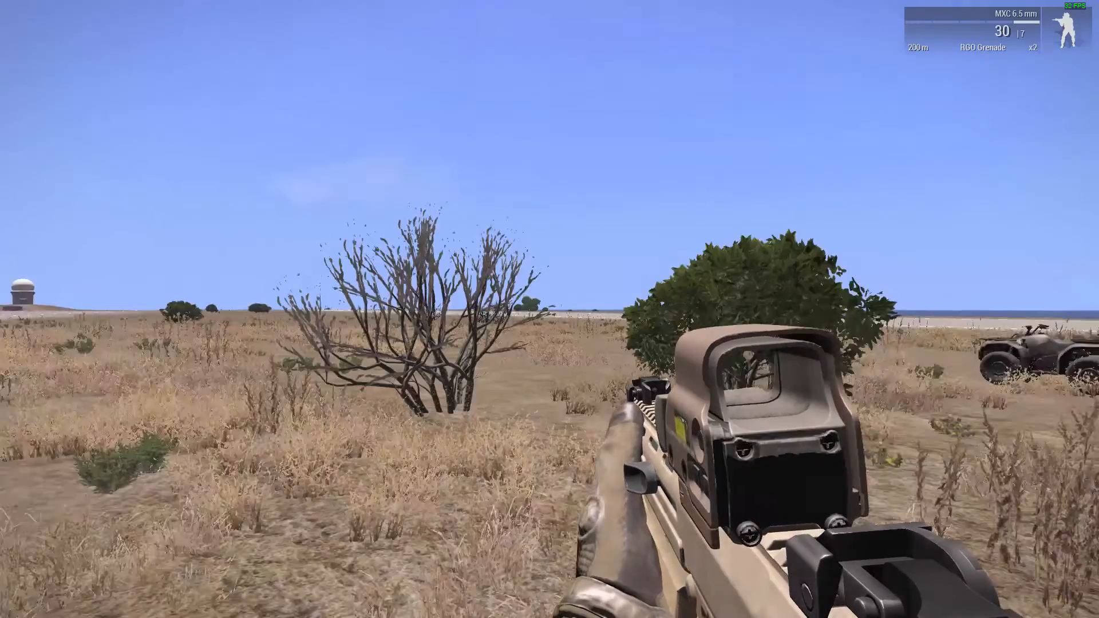
{"action": "key", "text": "a"}
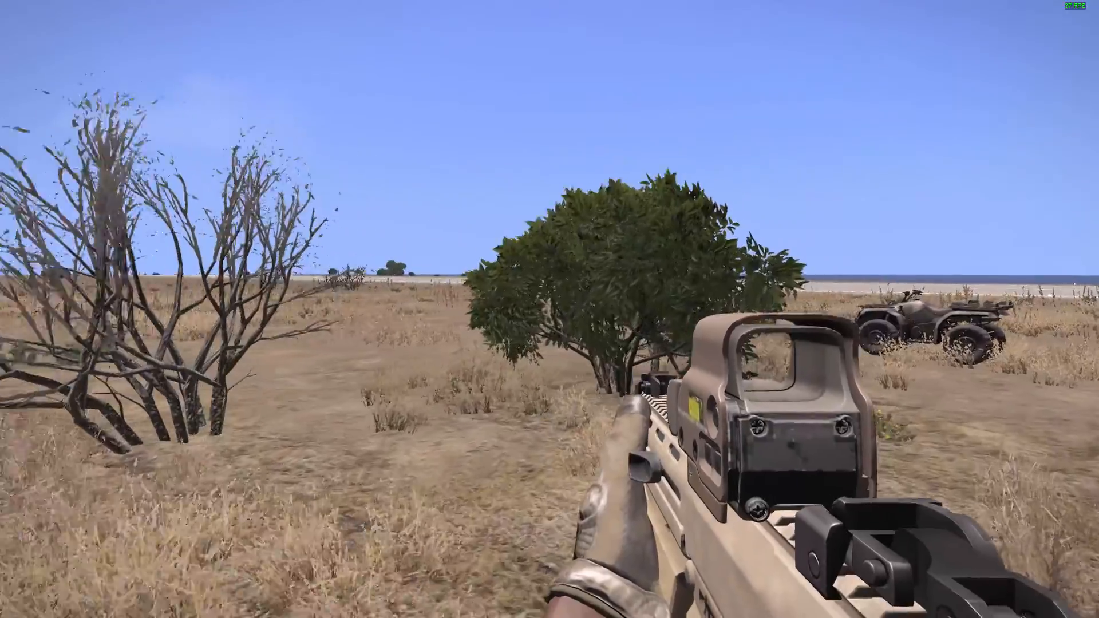
{"action": "key", "text": "w"}
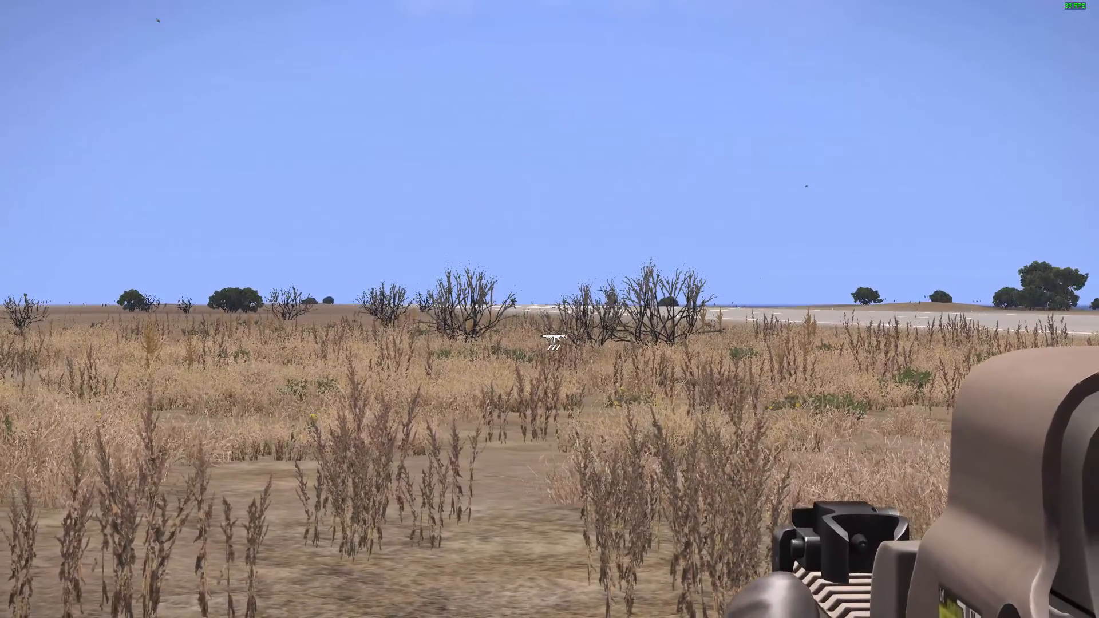
{"action": "key", "text": "d"}
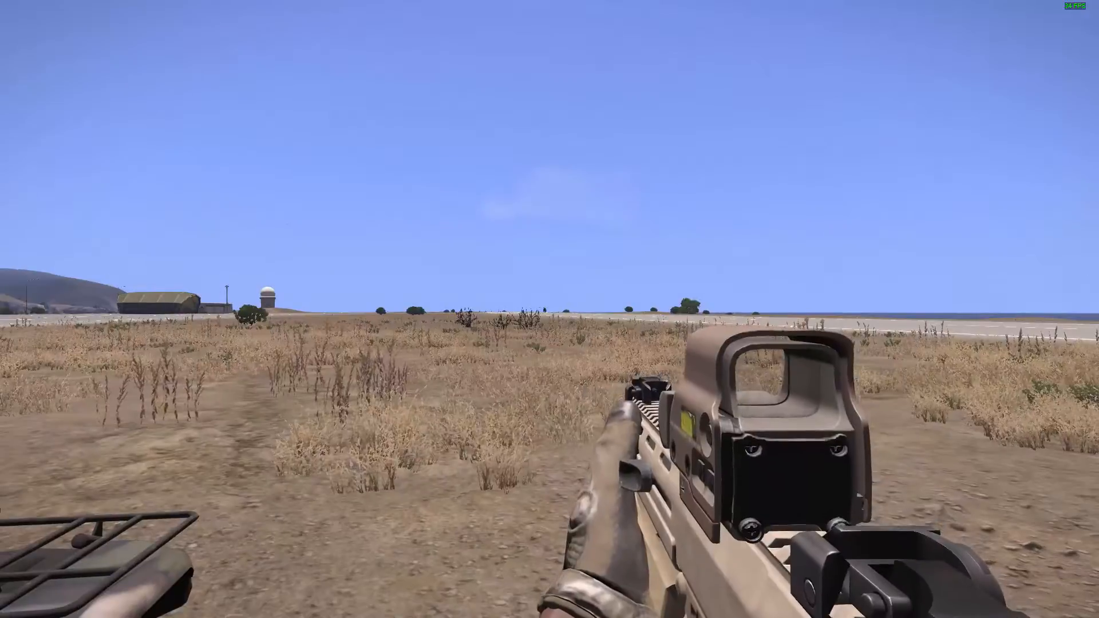
- Watch the MH-9 Hummingbird's approach along the runway in both zoomed-in and wide views
{"action": "scroll", "coordinate": [550, 309], "scroll_direction": "down", "scroll_amount": 5}
{"action": "middle_click", "coordinate": [550, 309]}
{"action": "key", "text": "z"}
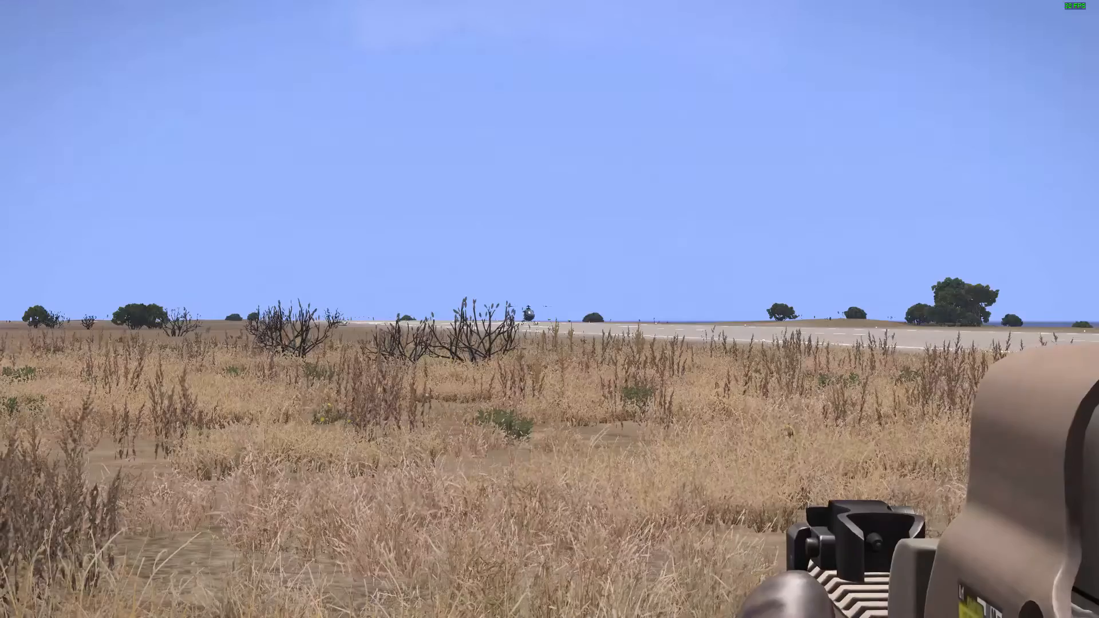
{"action": "key", "text": "KP_Subtract"}
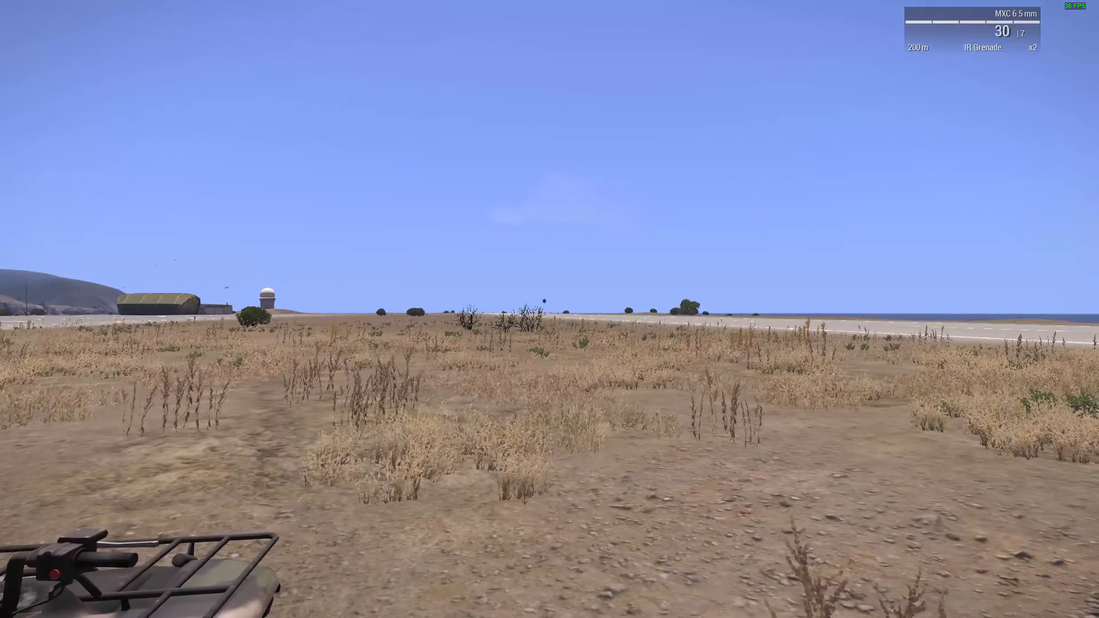
{"action": "key", "text": "KP_Add"}
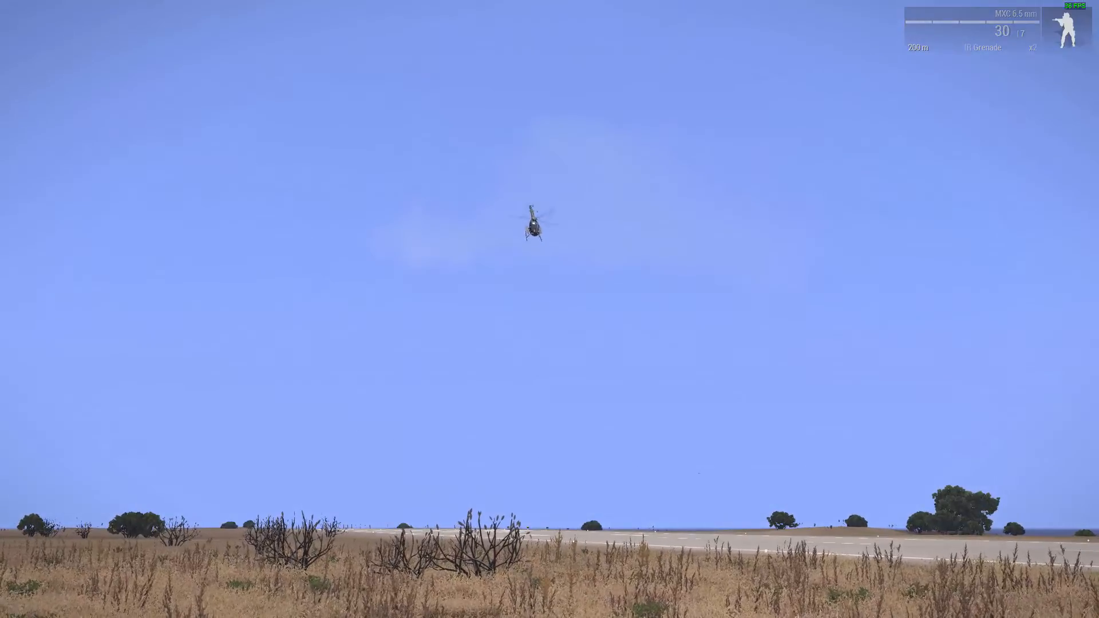
{"action": "key", "text": "KP_Subtract"}
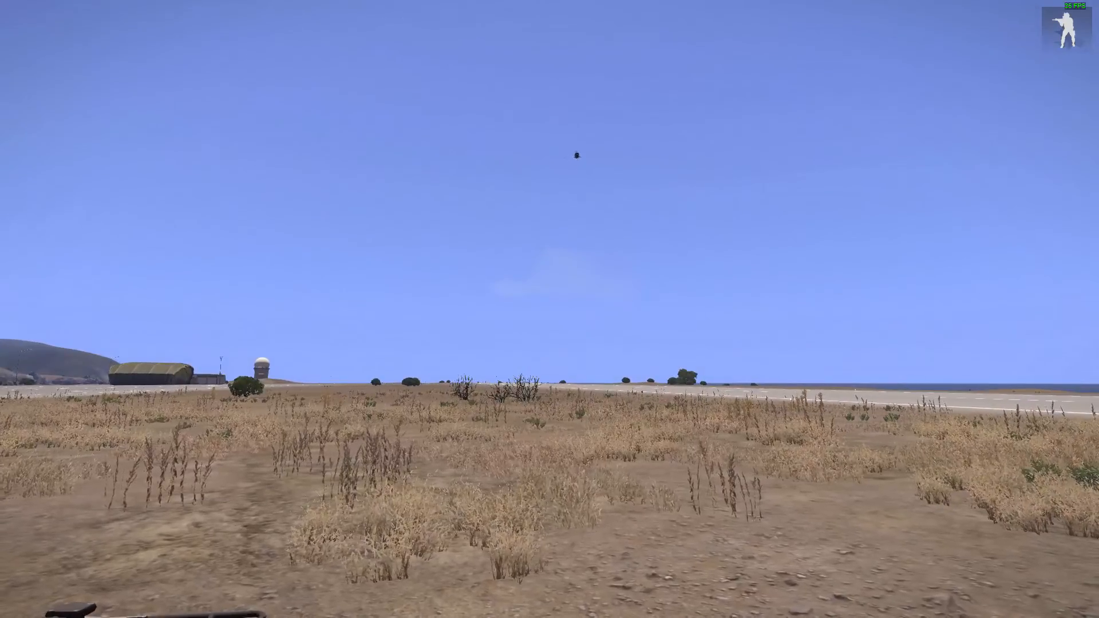
{"action": "key", "text": "KP_Add"}
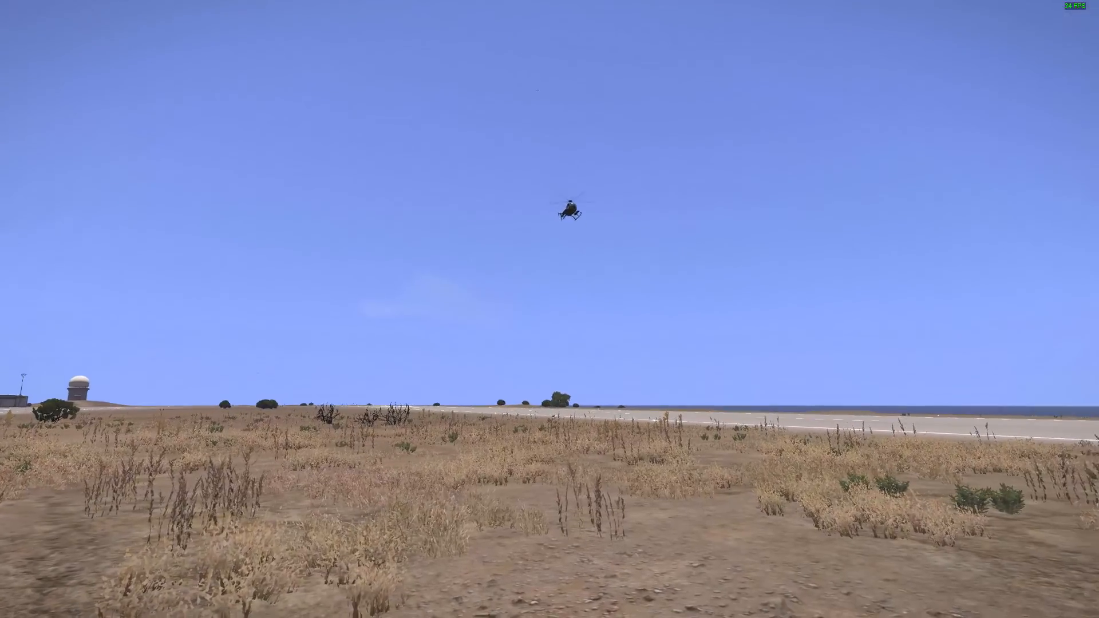
{"action": "key", "text": "0"}
{"action": "key", "text": "8"}
{"action": "key", "text": "BackSpace"}
{"action": "key", "text": "0"}
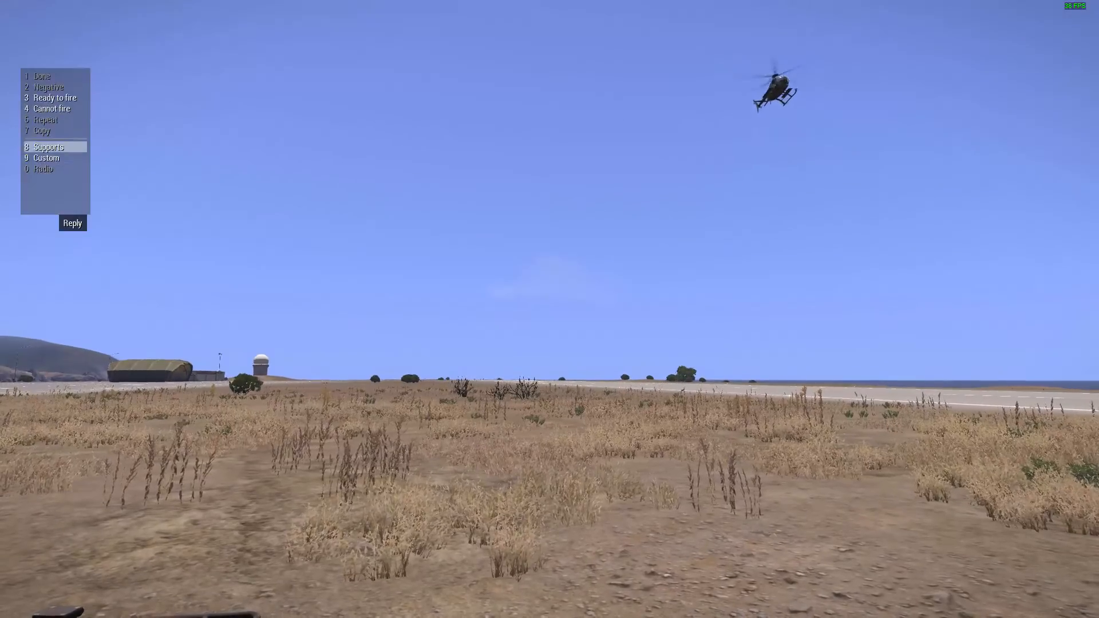
{"action": "key", "text": "8"}
{"action": "key", "text": "BackSpace"}
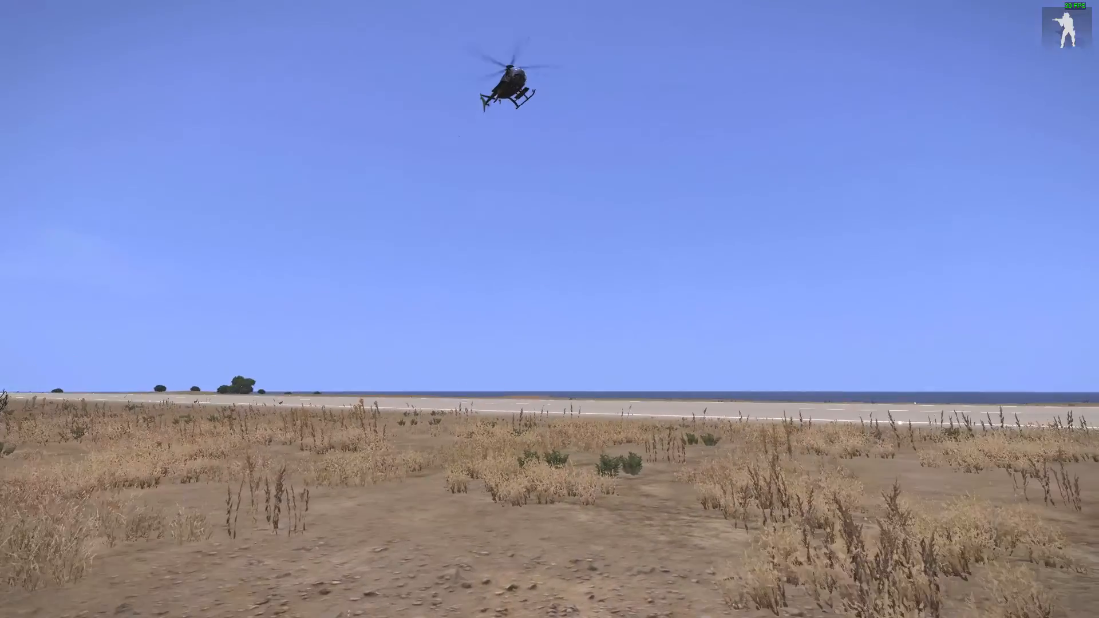
- Throw an IR grenade into the field ahead, toward the approaching helicopter
{"action": "key", "text": "g"}
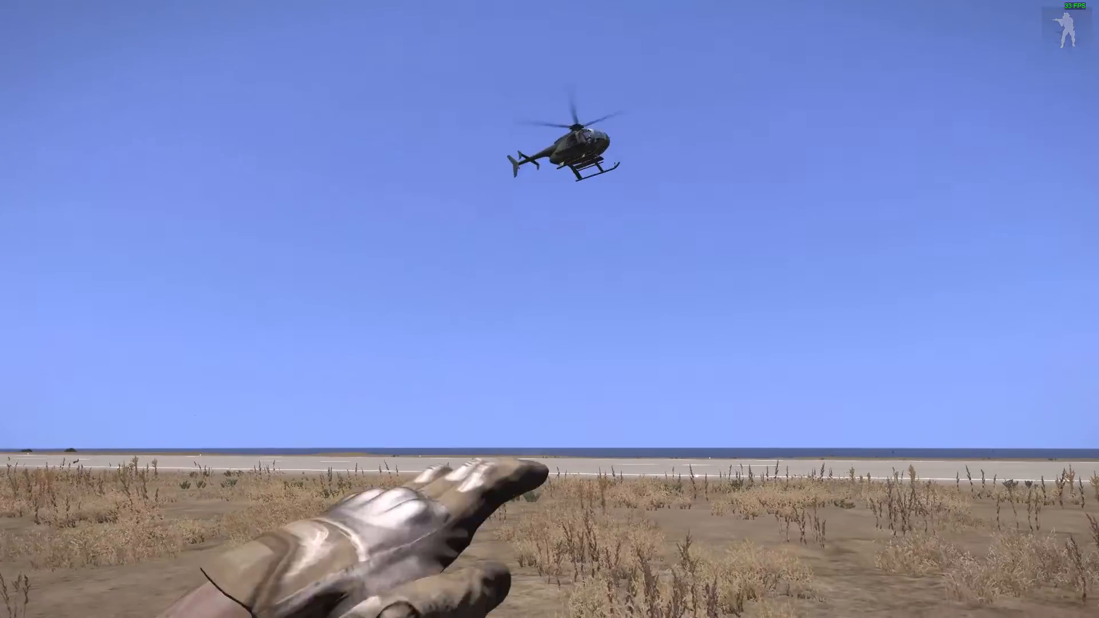